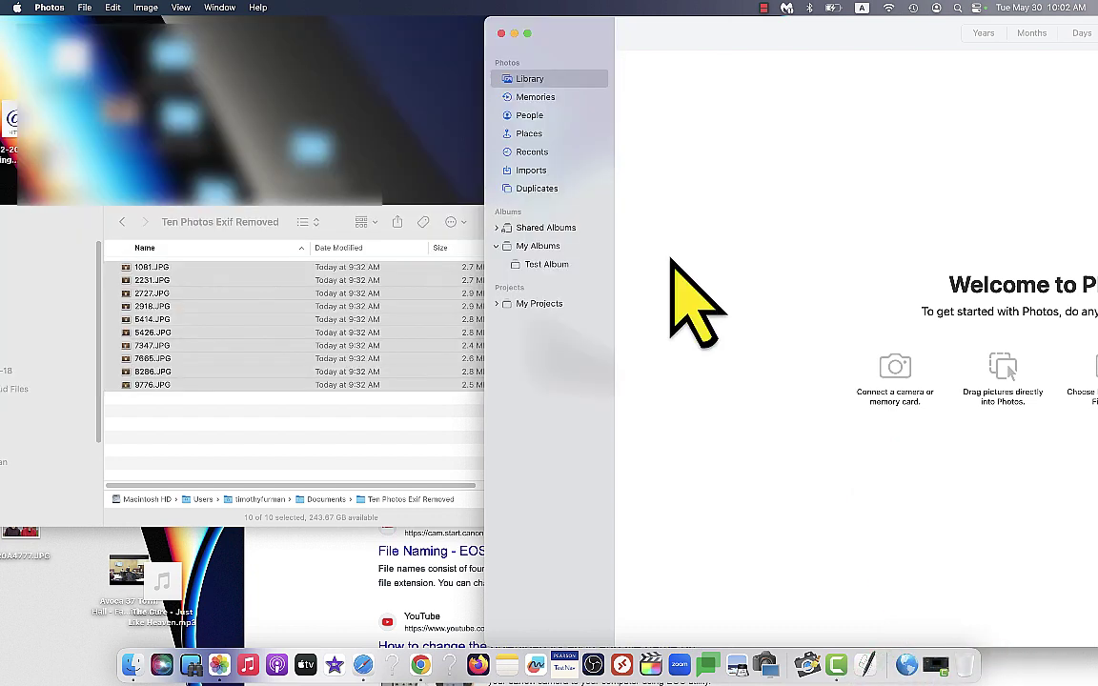
{"action": "left_click", "coordinate": [76, 229]}
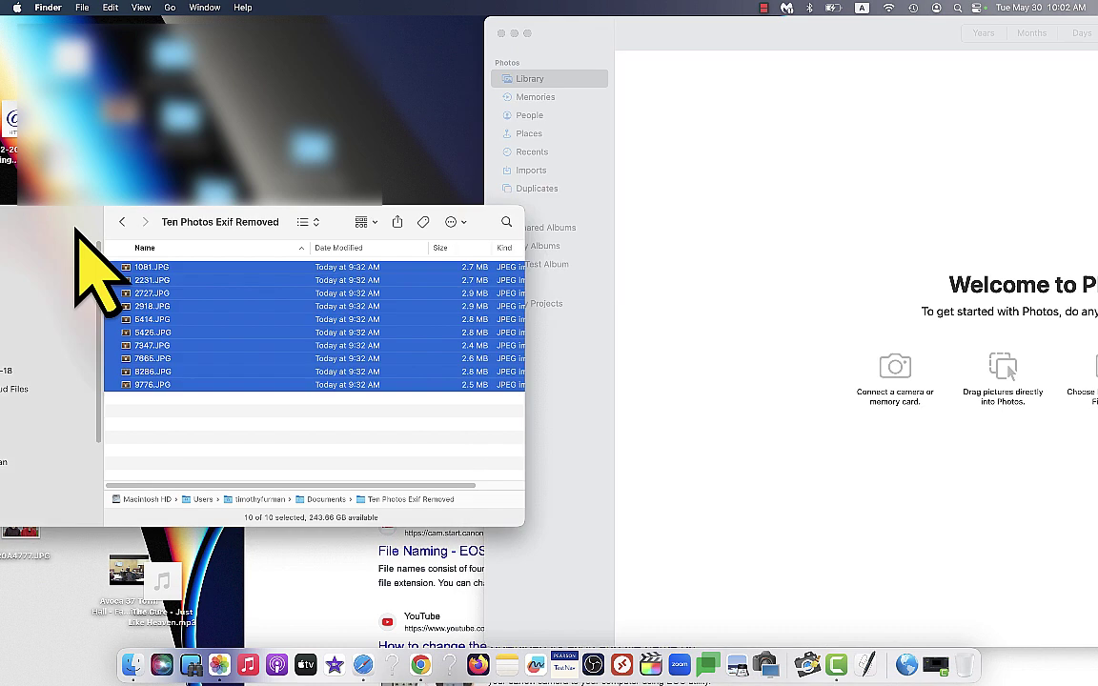
{"action": "left_click", "coordinate": [147, 443]}
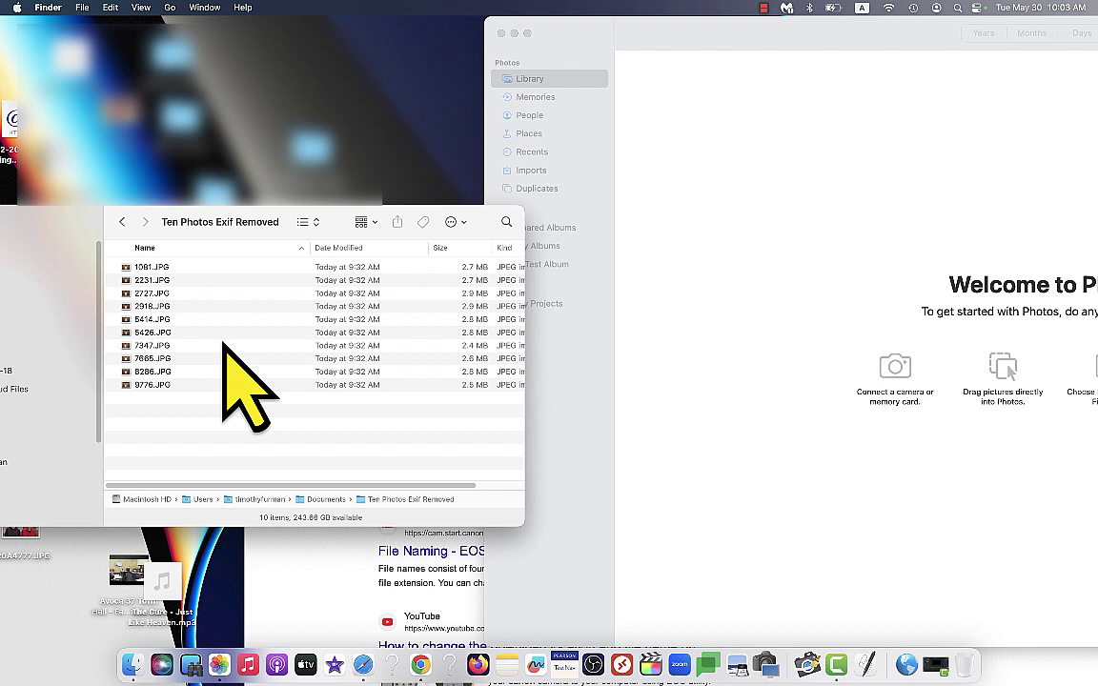
{"action": "left_click", "coordinate": [156, 267]}
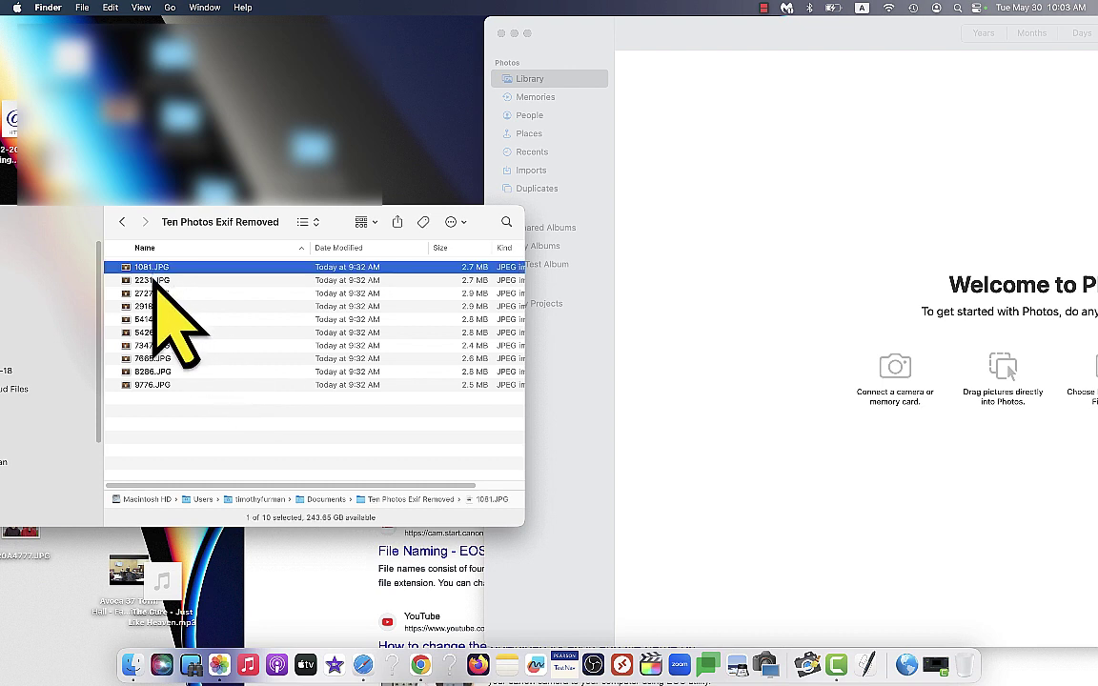
{"action": "left_click", "coordinate": [157, 280]}
{"action": "left_click", "coordinate": [181, 293]}
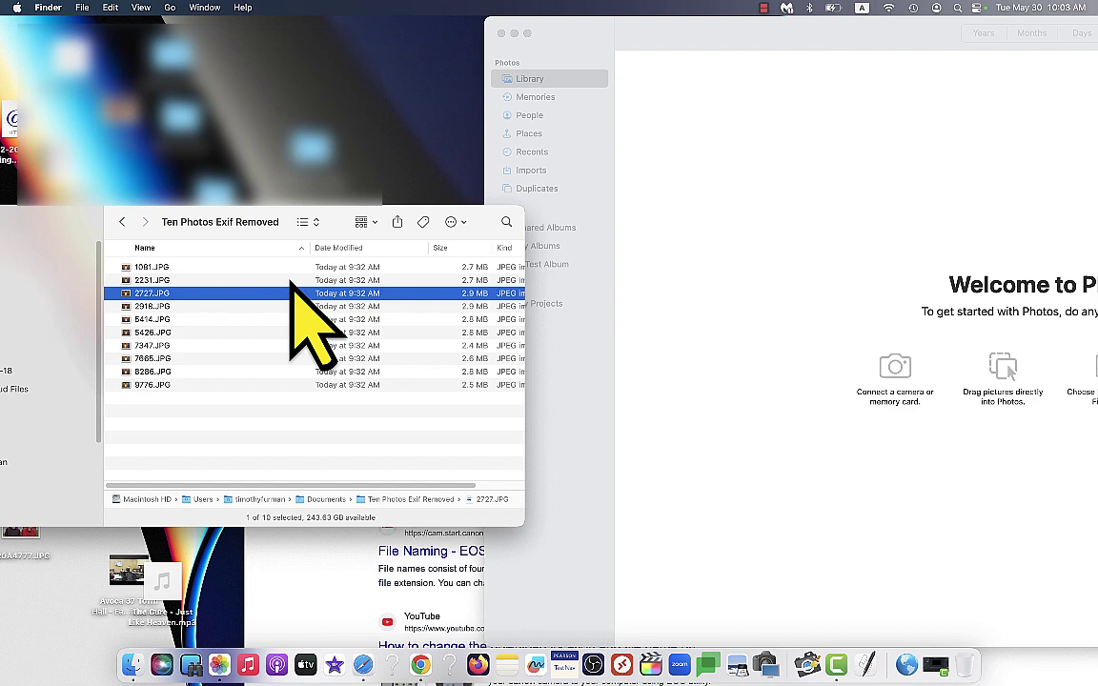
Bring Photos forward and open the empty Test Album.
{"action": "left_click", "coordinate": [601, 45]}
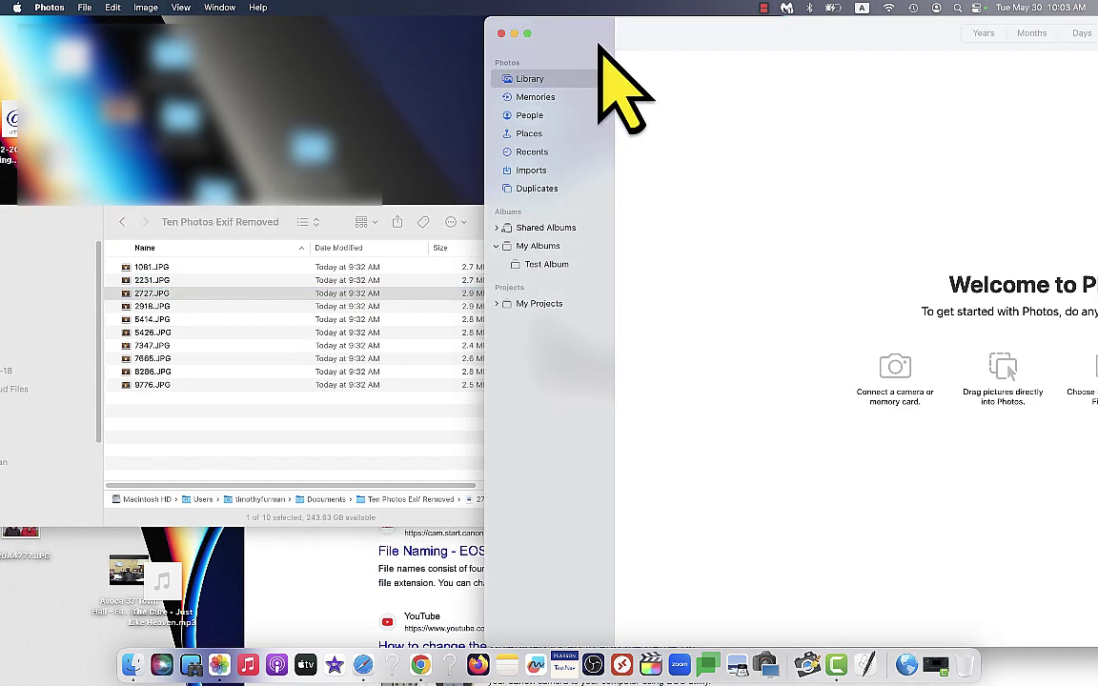
{"action": "mouse_move", "coordinate": [600, 24]}
{"action": "left_mouse_down"}
{"action": "mouse_move", "coordinate": [527, 42]}
{"action": "mouse_move", "coordinate": [601, 20]}
{"action": "left_mouse_up"}
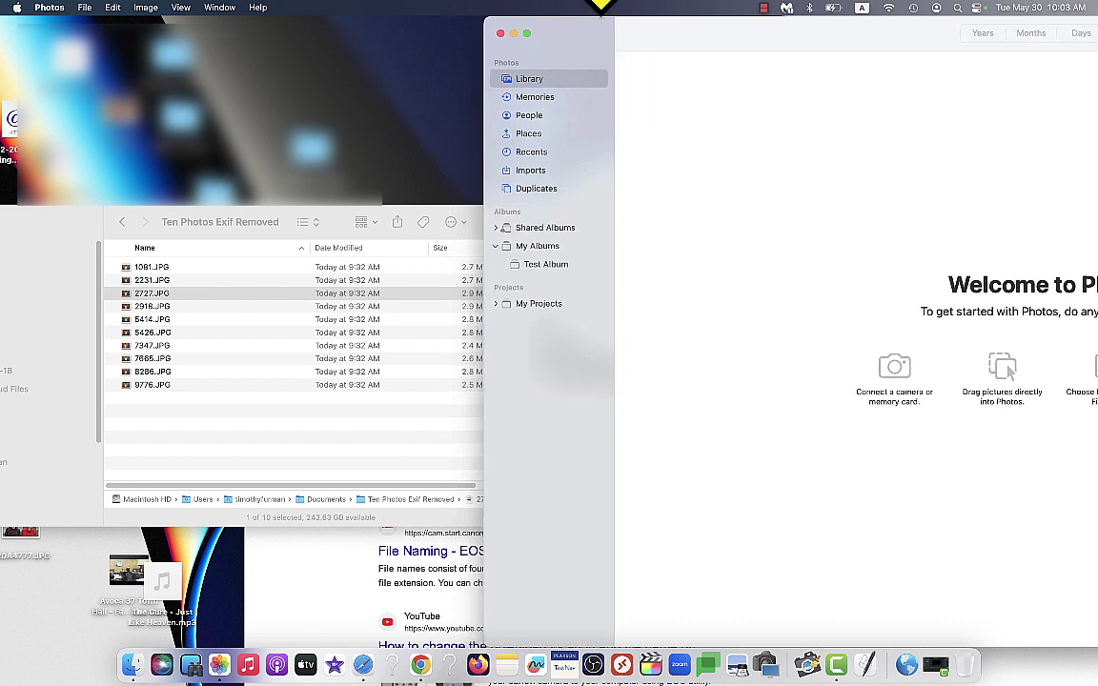
{"action": "left_click", "coordinate": [544, 265]}
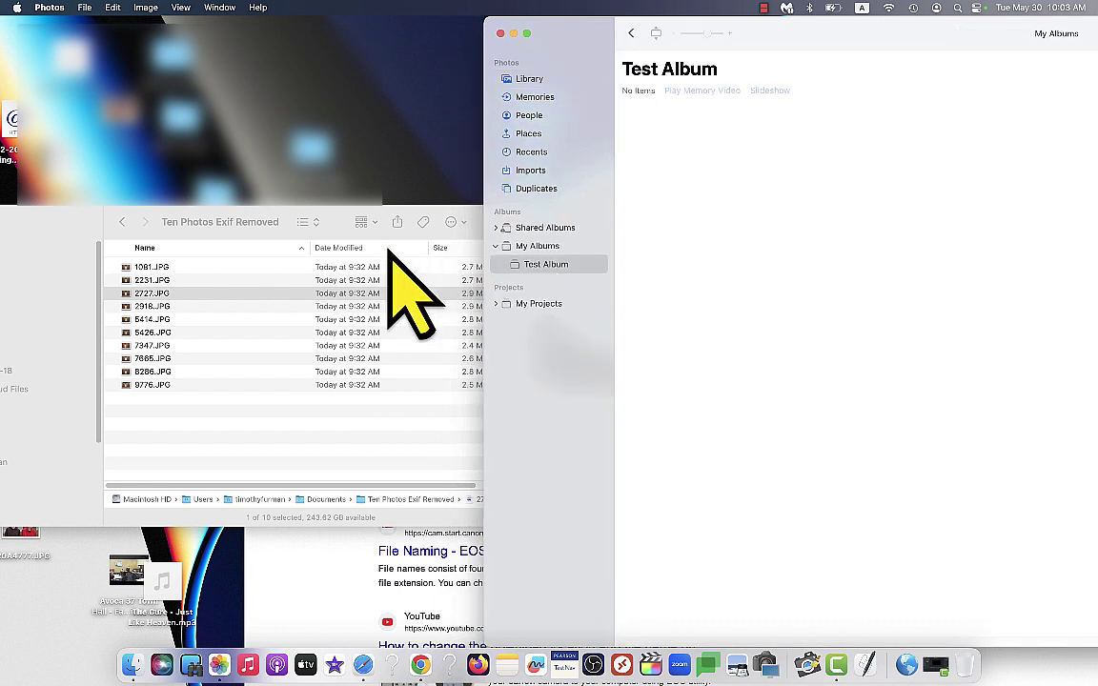
Drag all ten JPGs from the Ten Photos Exif Removed folder into Test Album.
{"action": "left_click", "coordinate": [256, 321]}
{"action": "key", "text": "super+a"}
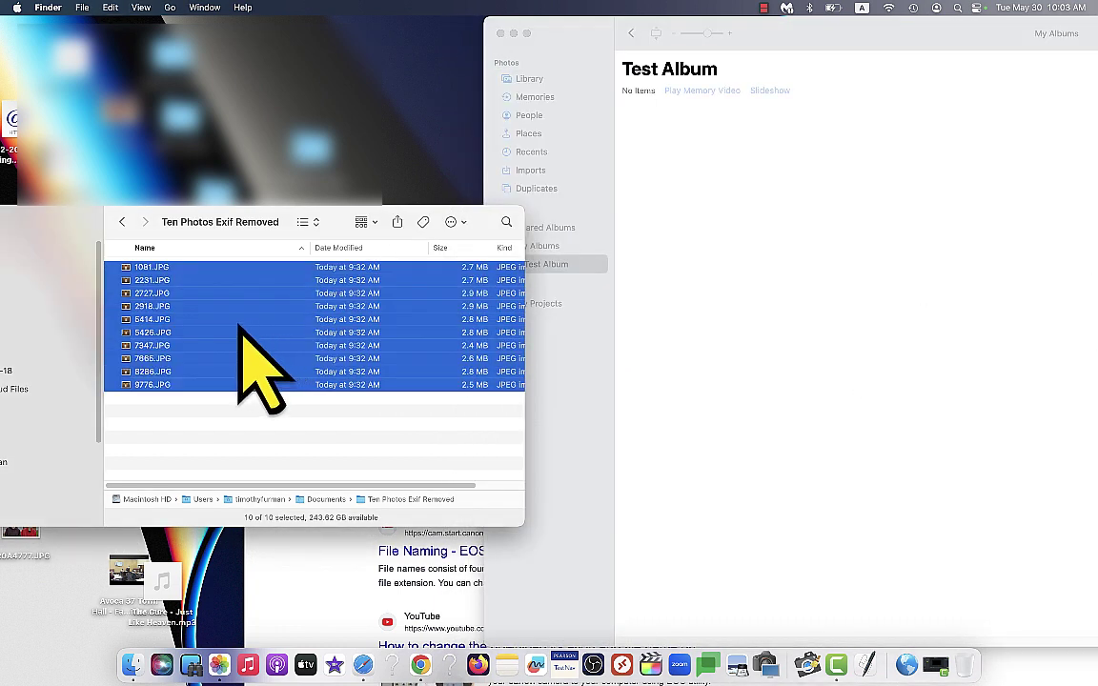
{"action": "left_click_drag", "start_coordinate": [200, 312], "coordinate": [791, 306]}
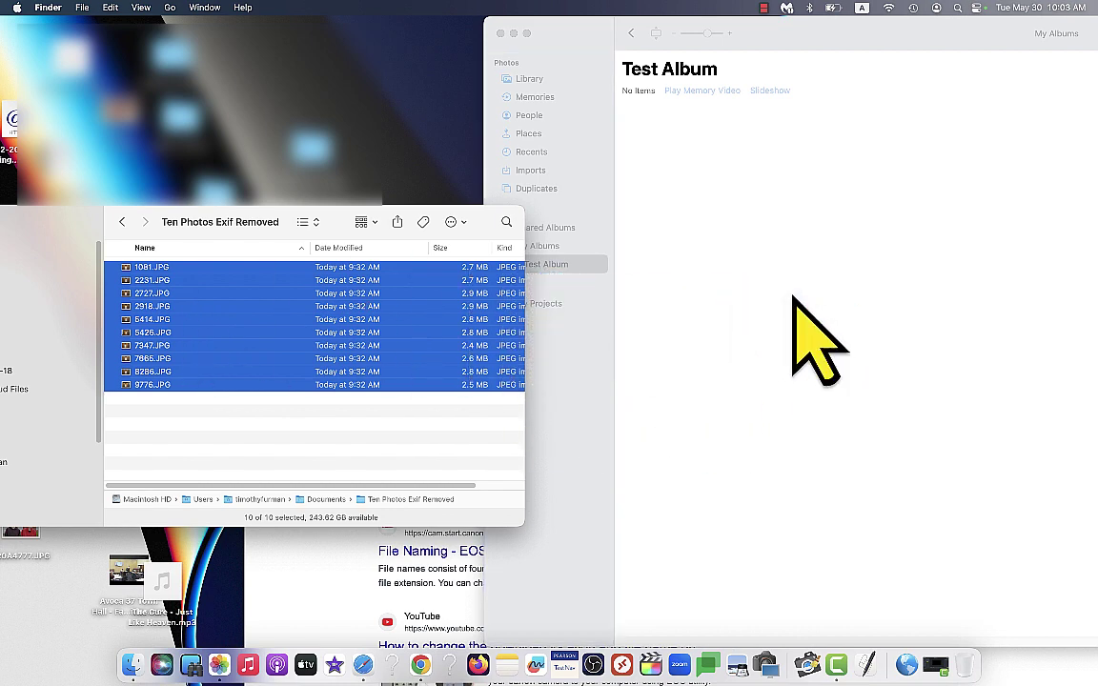
{"action": "left_click", "coordinate": [766, 31]}
{"action": "left_click_drag", "start_coordinate": [768, 36], "coordinate": [642, 20]}
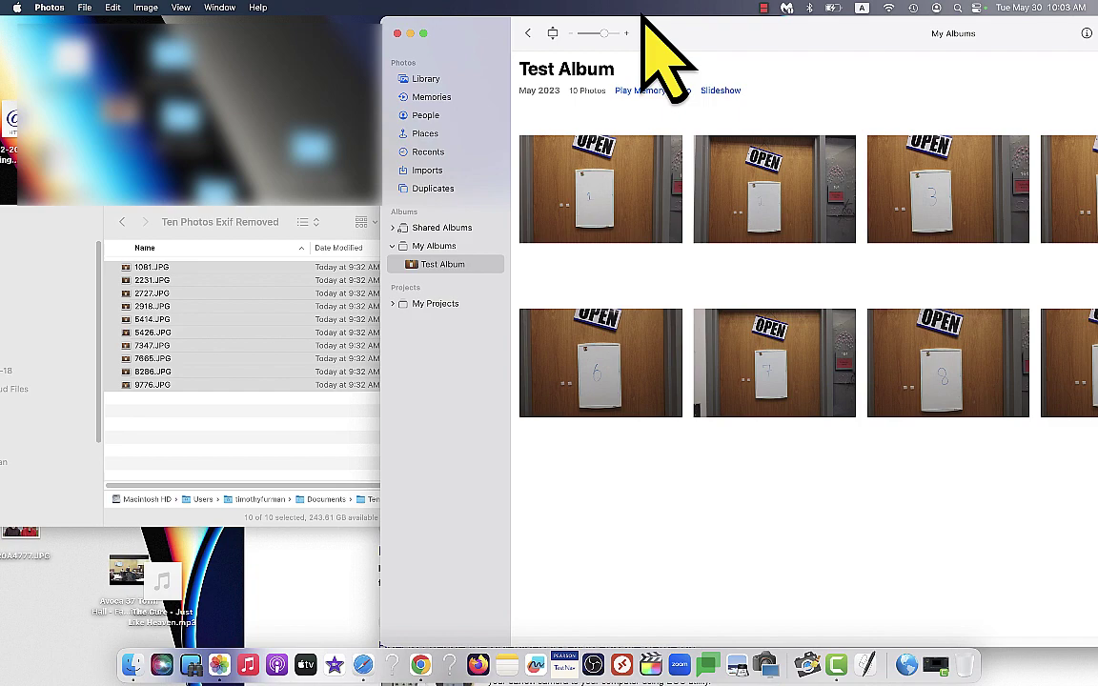
{"action": "double_click", "coordinate": [642, 20]}
{"action": "double_click", "coordinate": [277, 186]}
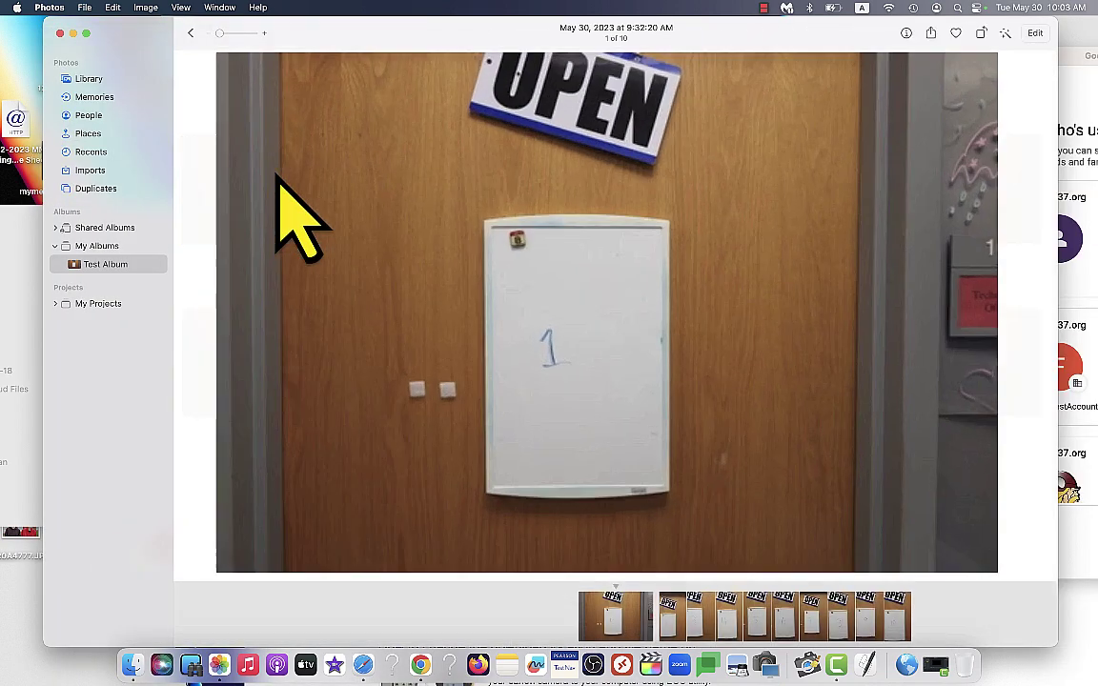
{"action": "key", "text": "Right"}
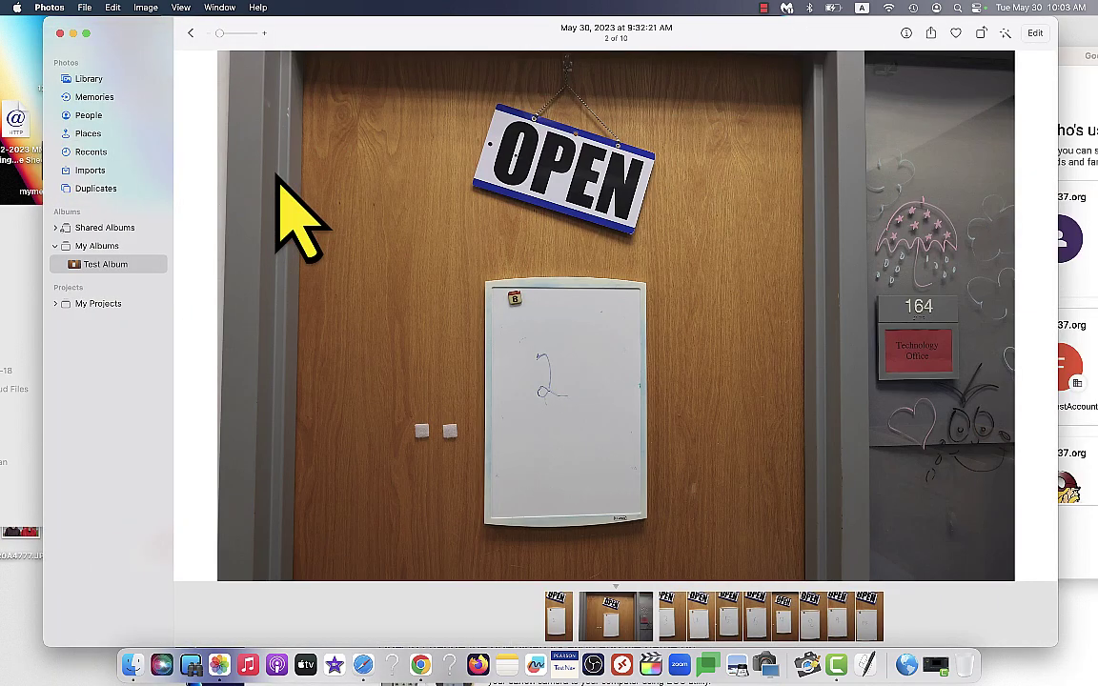
{"action": "key", "text": "Right"}
{"action": "key", "text": "Right"}
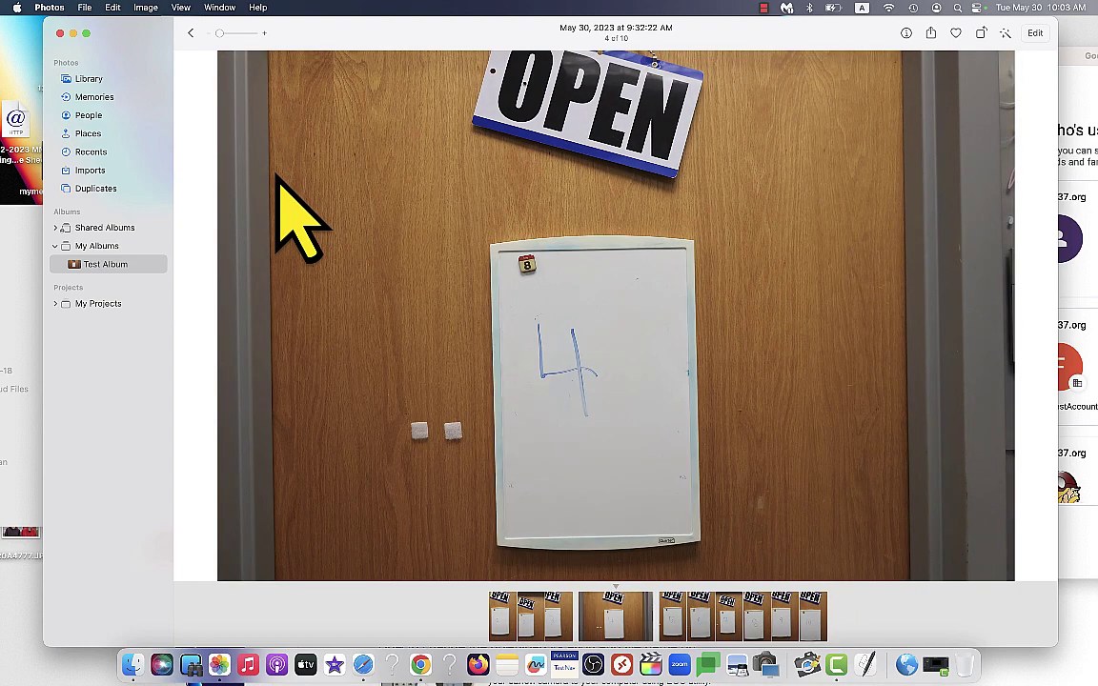
{"action": "key", "text": "Right"}
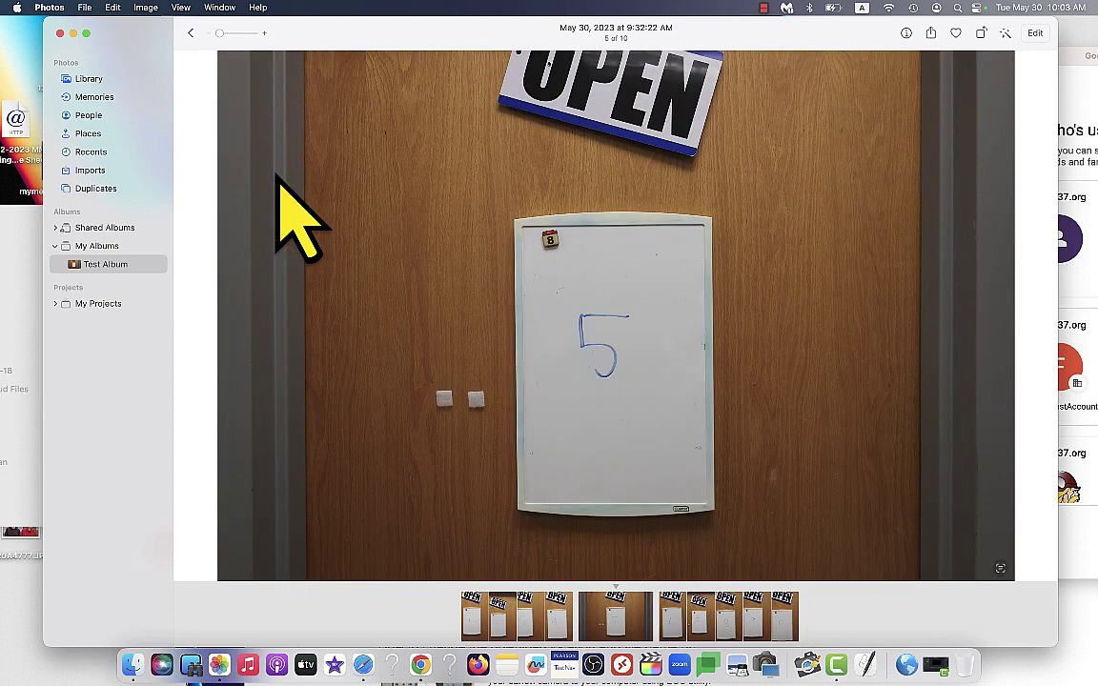
{"action": "key", "text": "Right"}
{"action": "key", "text": "Right"}
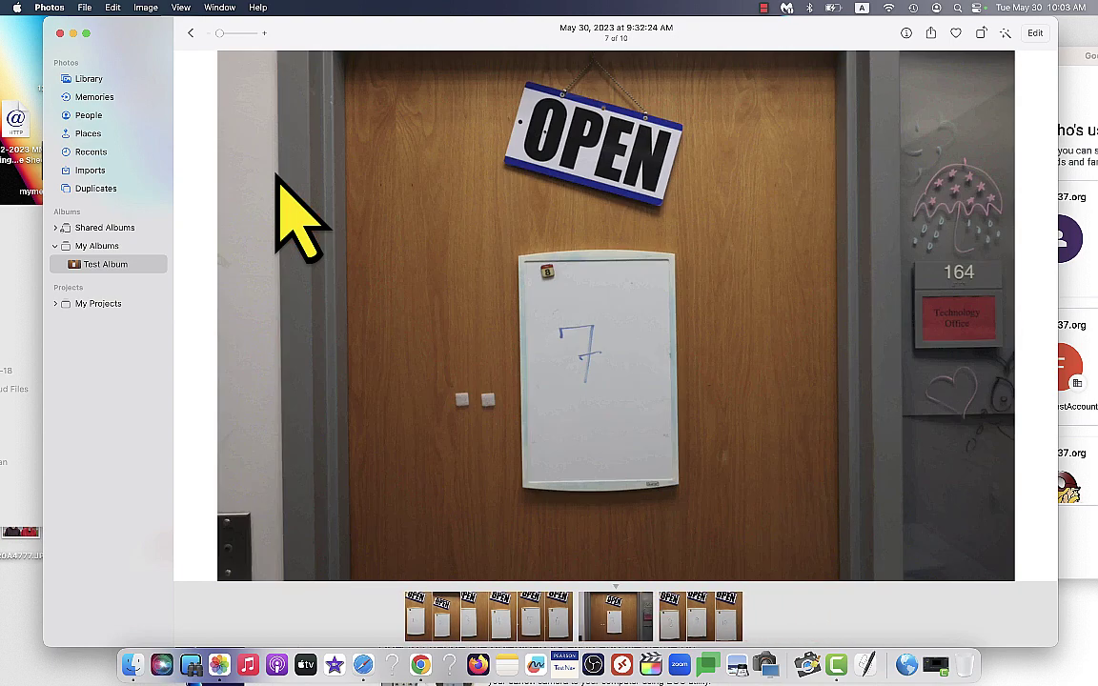
{"action": "key", "text": "Right"}
{"action": "key", "text": "Right"}
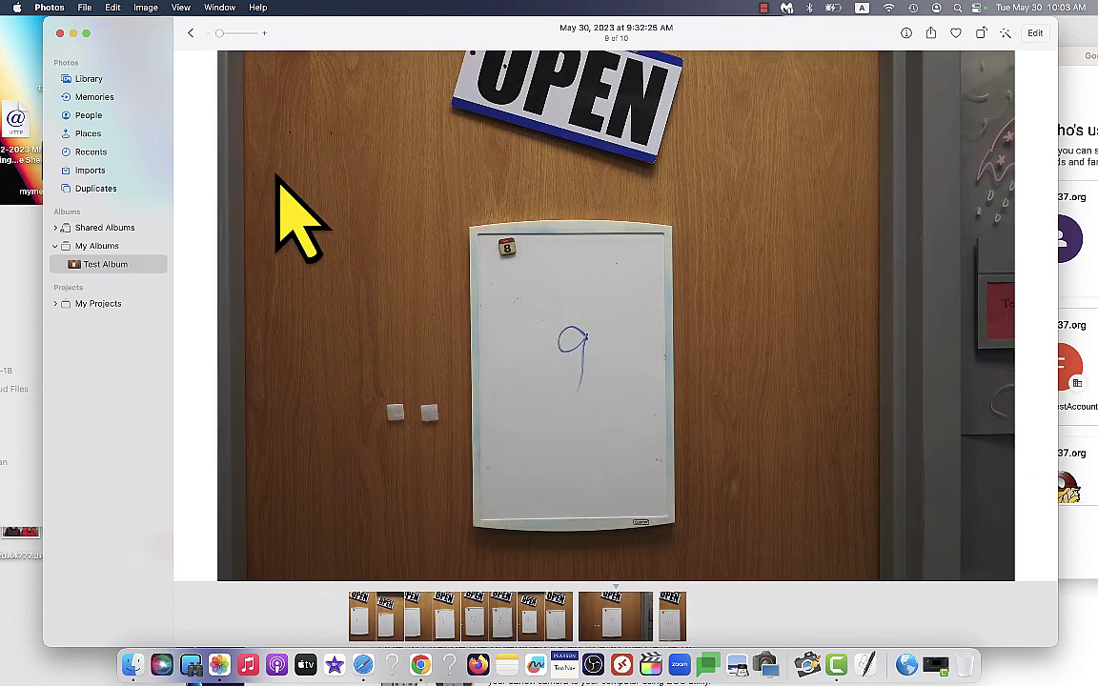
{"action": "key", "text": "Right"}
{"action": "key", "text": "Left"}
{"action": "key", "text": "Left"}
{"action": "key", "text": "Left"}
{"action": "key", "text": "Left"}
{"action": "key", "text": "Left"}
{"action": "key", "text": "Left"}
{"action": "key", "text": "Left"}
{"action": "key", "text": "Left"}
{"action": "key", "text": "Left"}
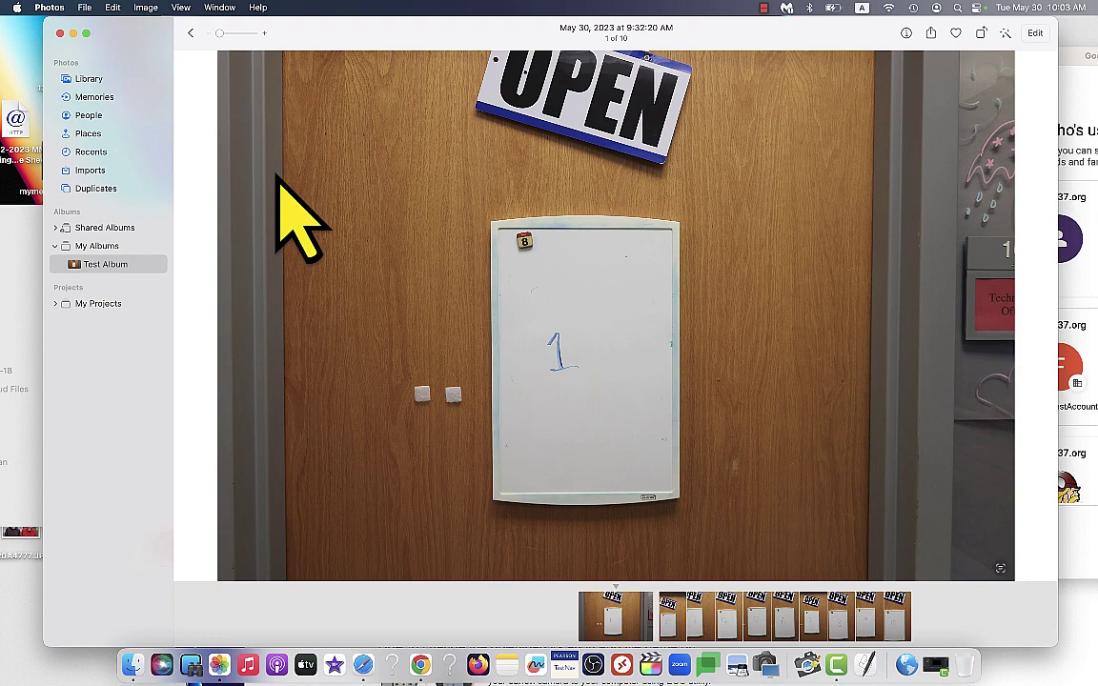
{"action": "key", "text": "Escape"}
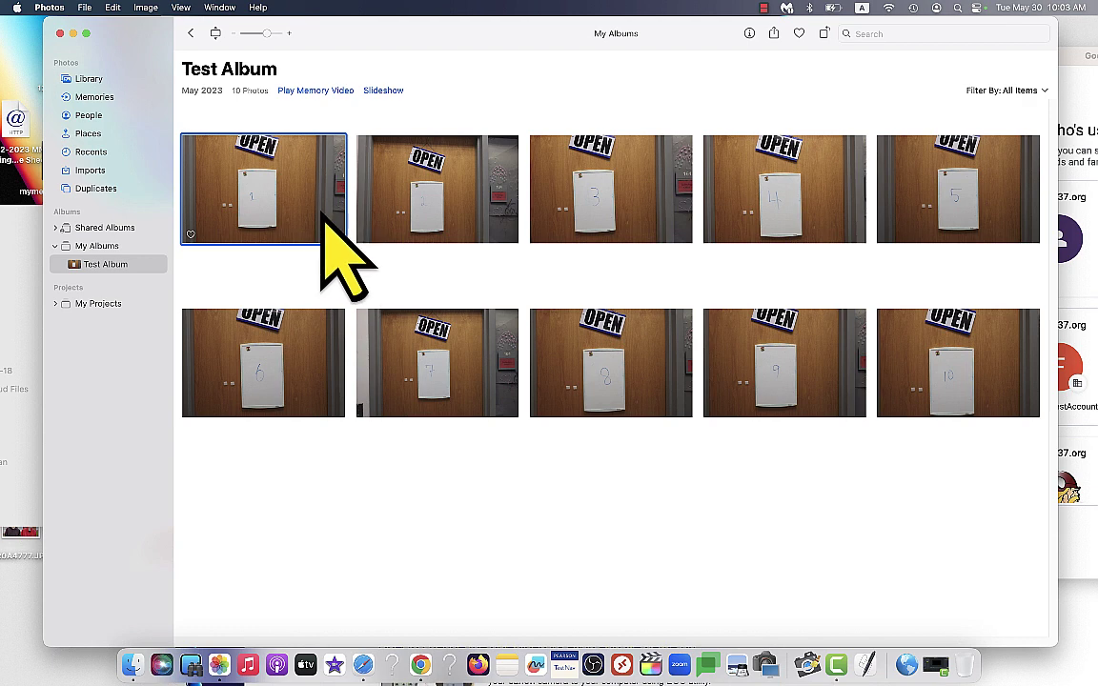
Leave the sort order unchanged and open the first door photo full-size, 1 of 10.
{"action": "mouse_move", "coordinate": [326, 233]}
{"action": "left_mouse_down"}
{"action": "mouse_move", "coordinate": [554, 351]}
{"action": "mouse_move", "coordinate": [332, 218]}
{"action": "left_mouse_up"}
{"action": "left_click", "coordinate": [498, 261]}
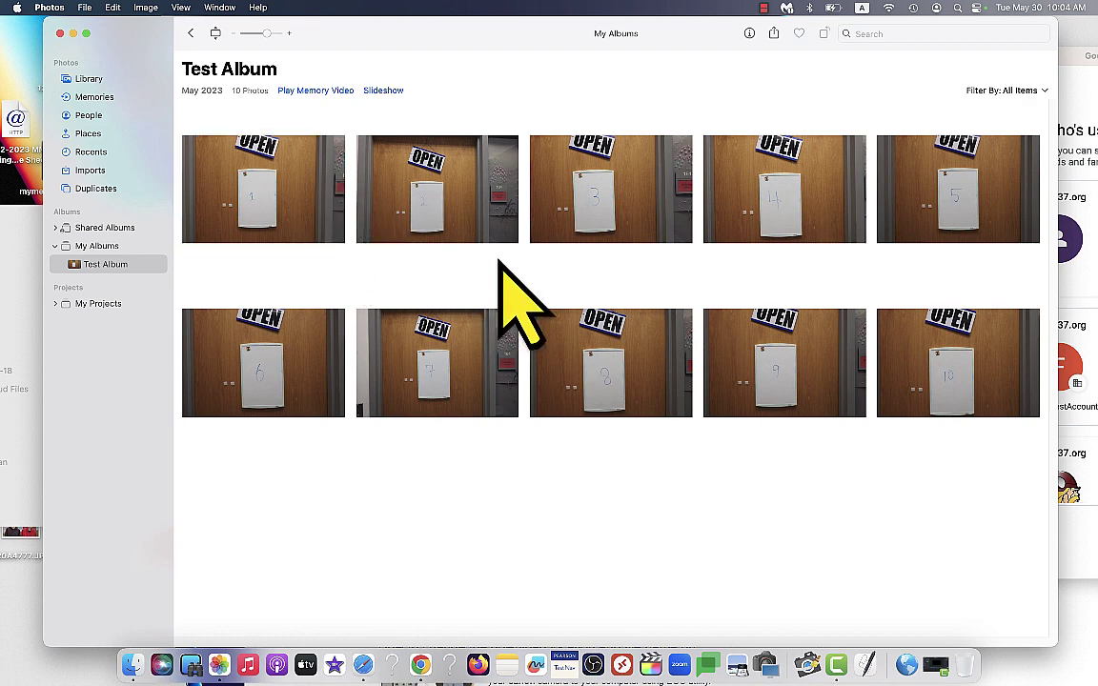
{"action": "left_click", "coordinate": [180, 7]}
{"action": "mouse_move", "coordinate": [234, 240]}
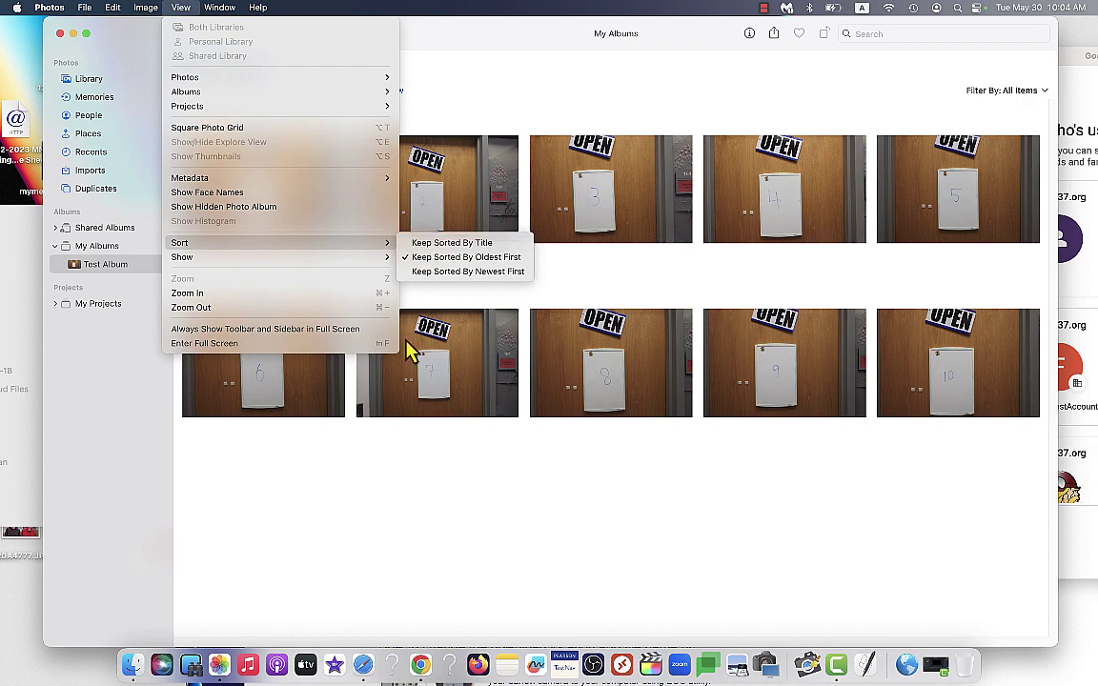
{"action": "left_click", "coordinate": [409, 448]}
{"action": "left_click", "coordinate": [307, 171]}
{"action": "double_click", "coordinate": [307, 171]}
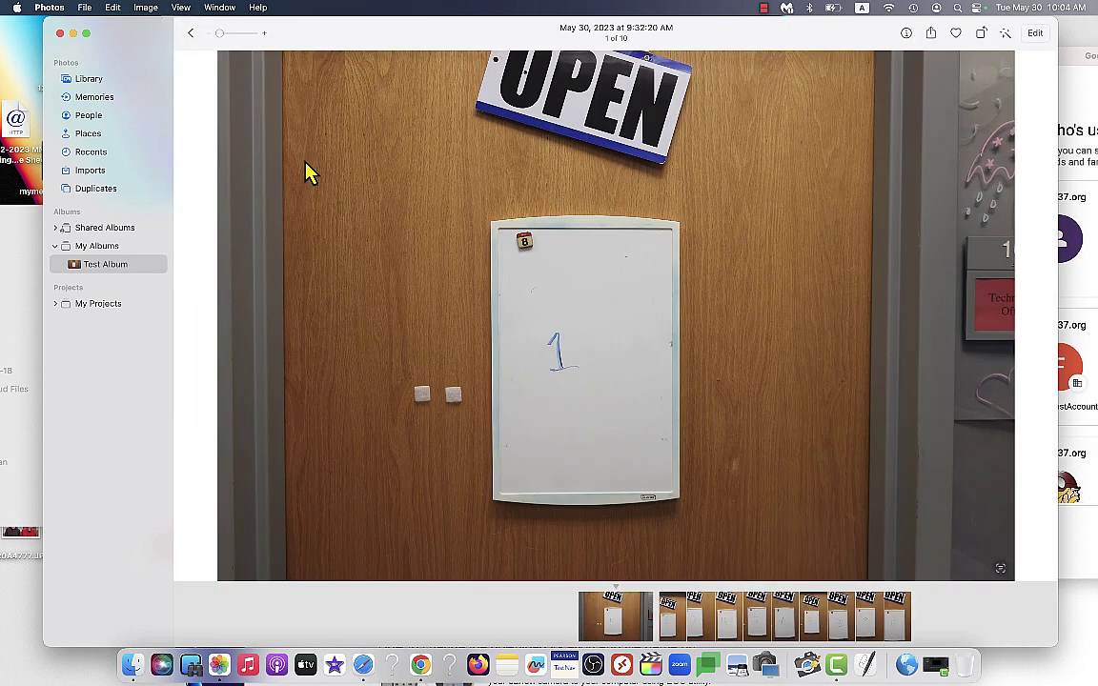
Check the first photo's Info details, then go back to the ten-photo grid.
{"action": "left_click", "coordinate": [908, 34]}
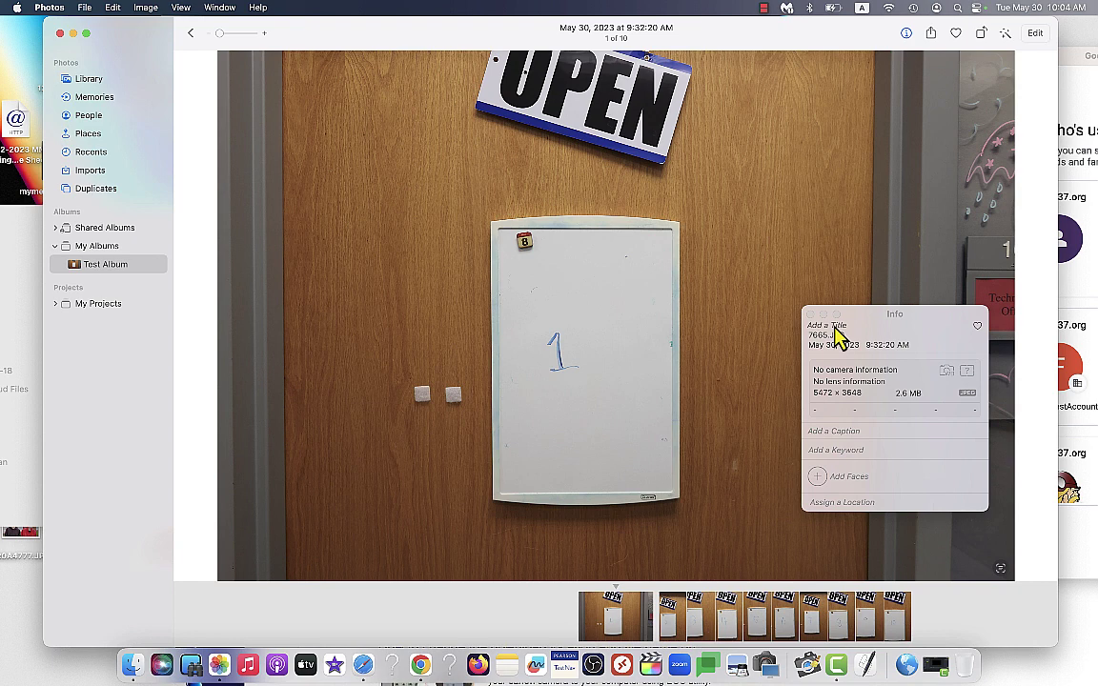
{"action": "left_click", "coordinate": [810, 315]}
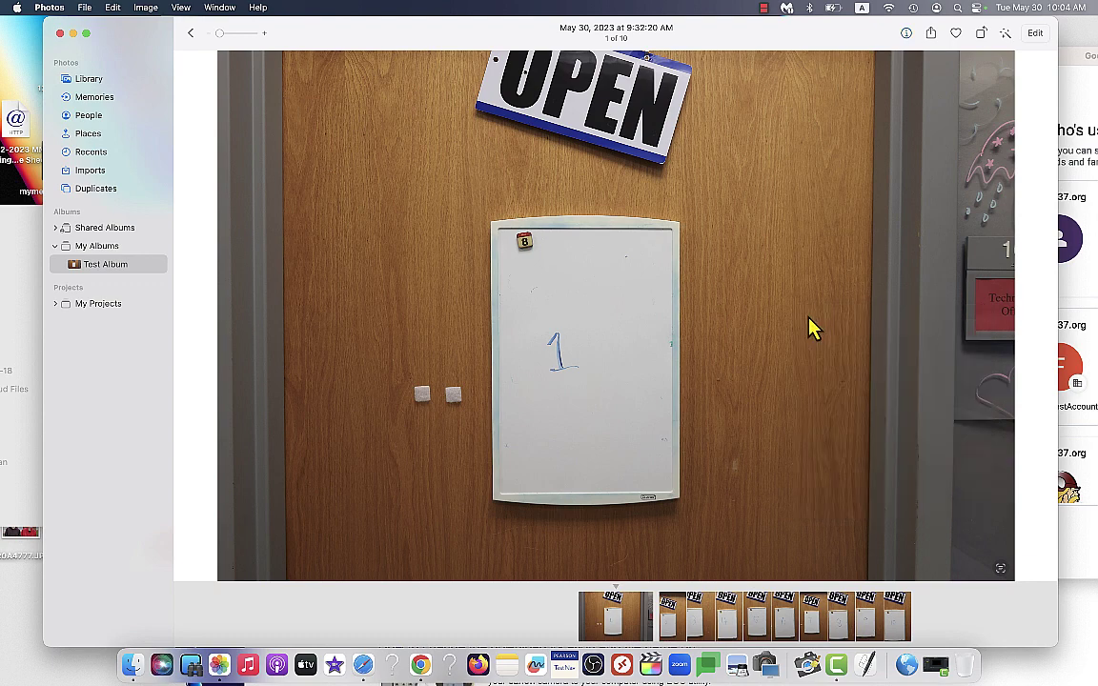
{"action": "key", "text": "Escape"}
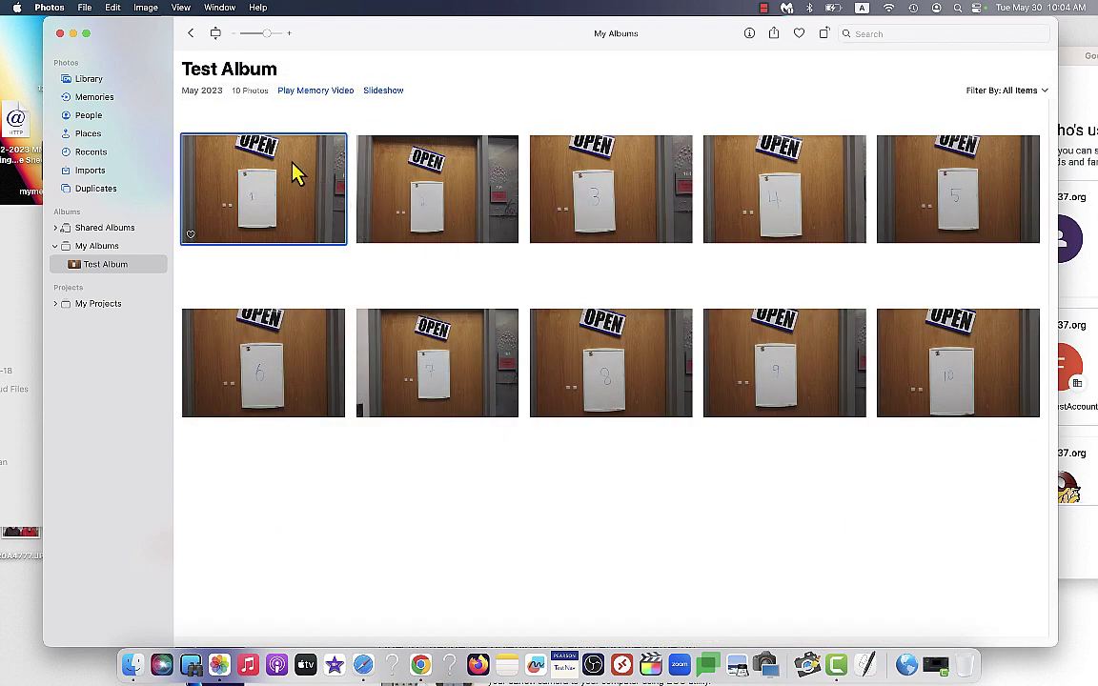
Turn on View > Metadata > Titles so file names like 7565.JPG appear under thumbnails.
{"action": "left_click", "coordinate": [181, 9]}
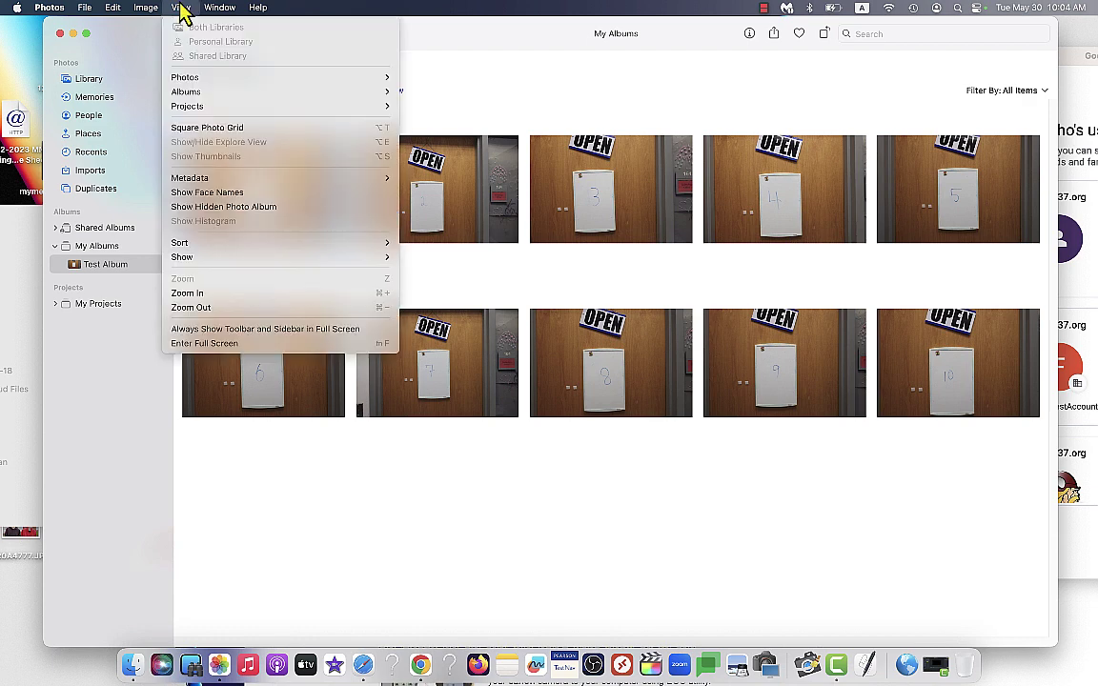
{"action": "mouse_move", "coordinate": [220, 180]}
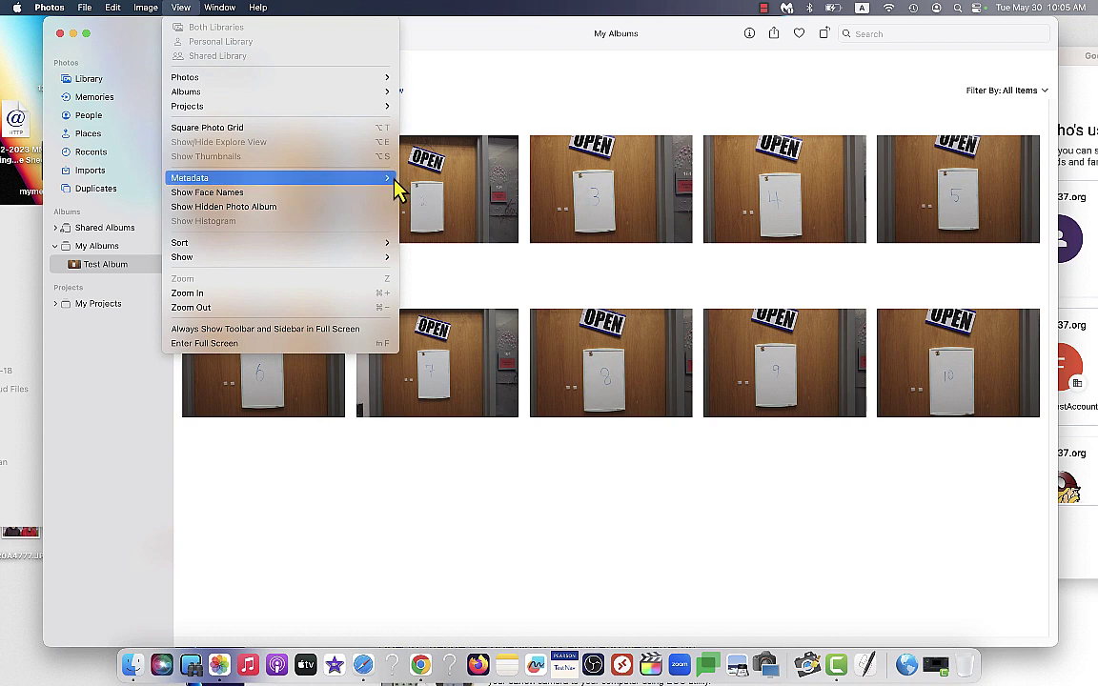
{"action": "left_click", "coordinate": [419, 179]}
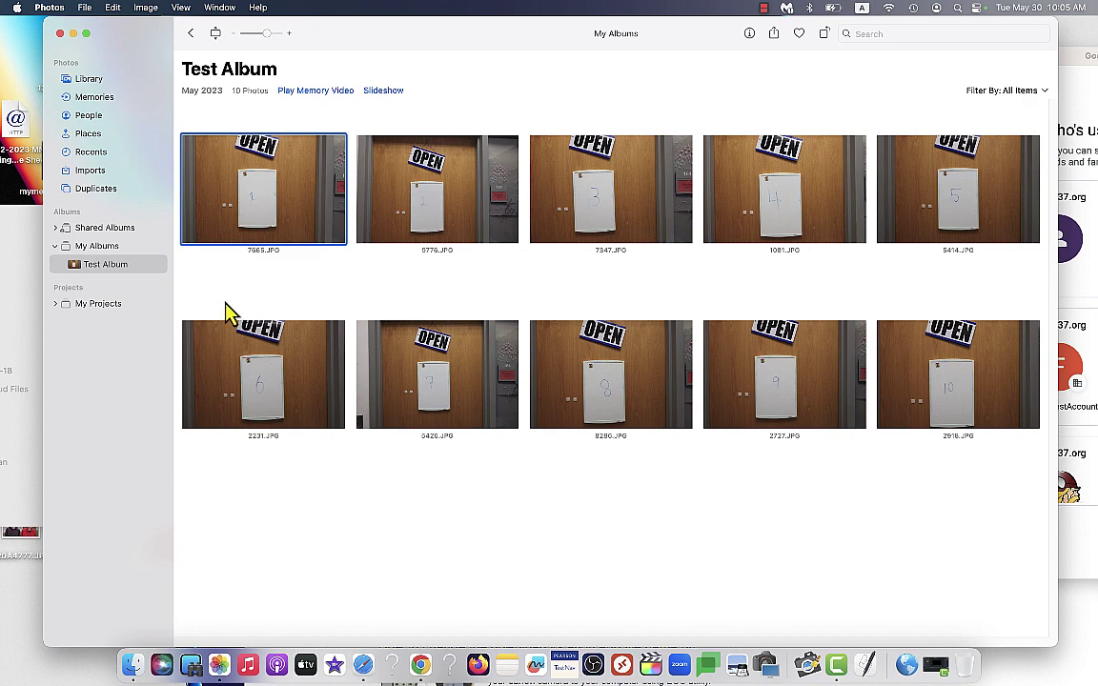
Title the first five photos nakn, oofinge, aldkfalk, adskfjakl and rlskdlk.
{"action": "left_click", "coordinate": [260, 249]}
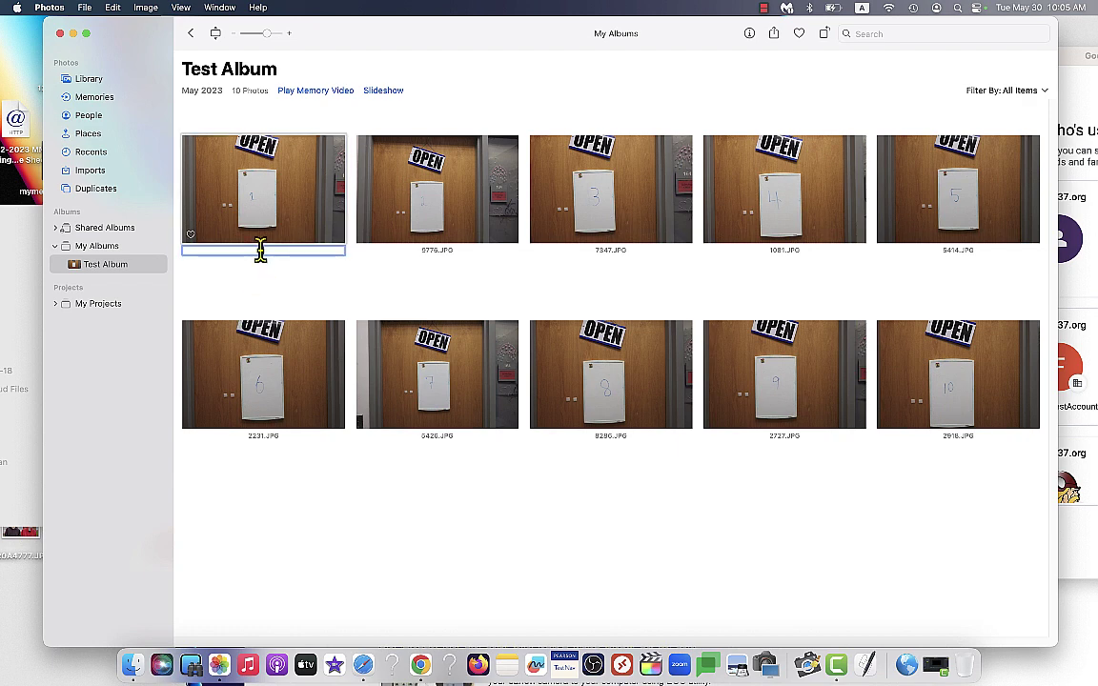
{"action": "type", "text": "nakn"}
{"action": "key", "text": "Return"}
{"action": "left_click", "coordinate": [424, 249]}
{"action": "type", "text": "oofinge"}
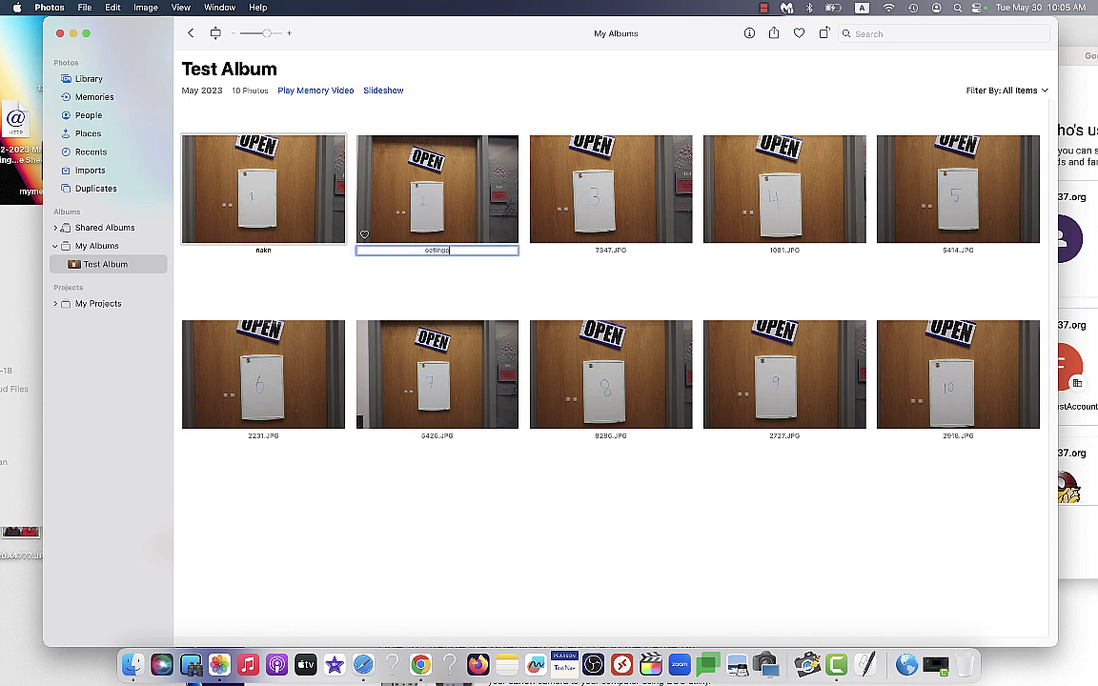
{"action": "left_click", "coordinate": [636, 250]}
{"action": "type", "text": "aldkfalk"}
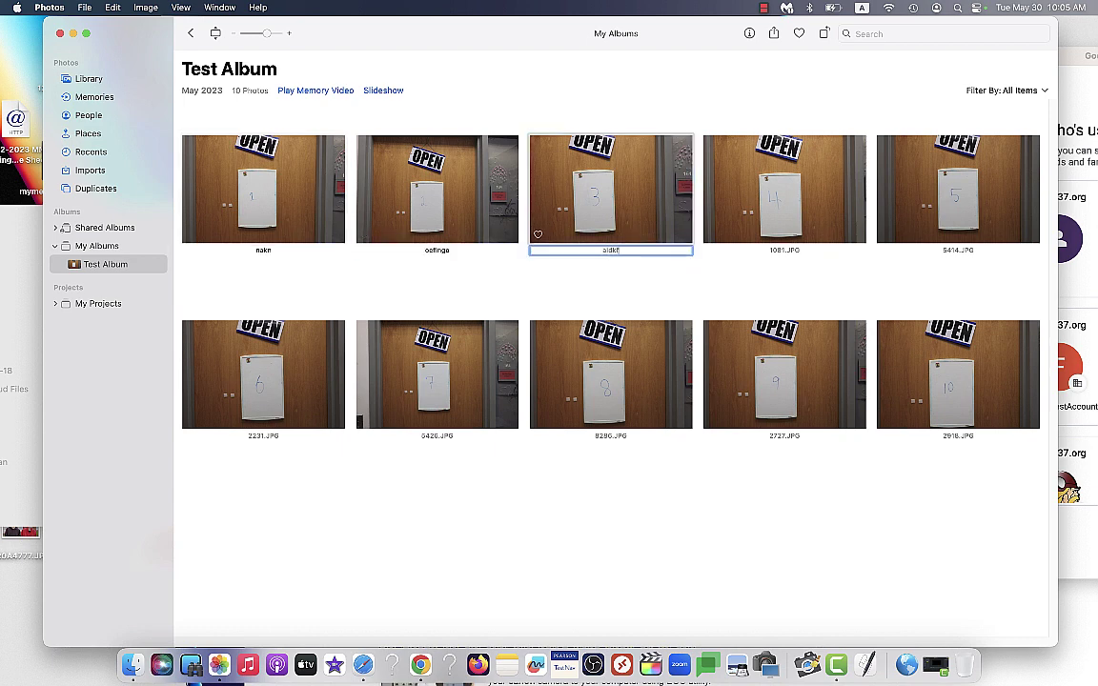
{"action": "left_click", "coordinate": [763, 236]}
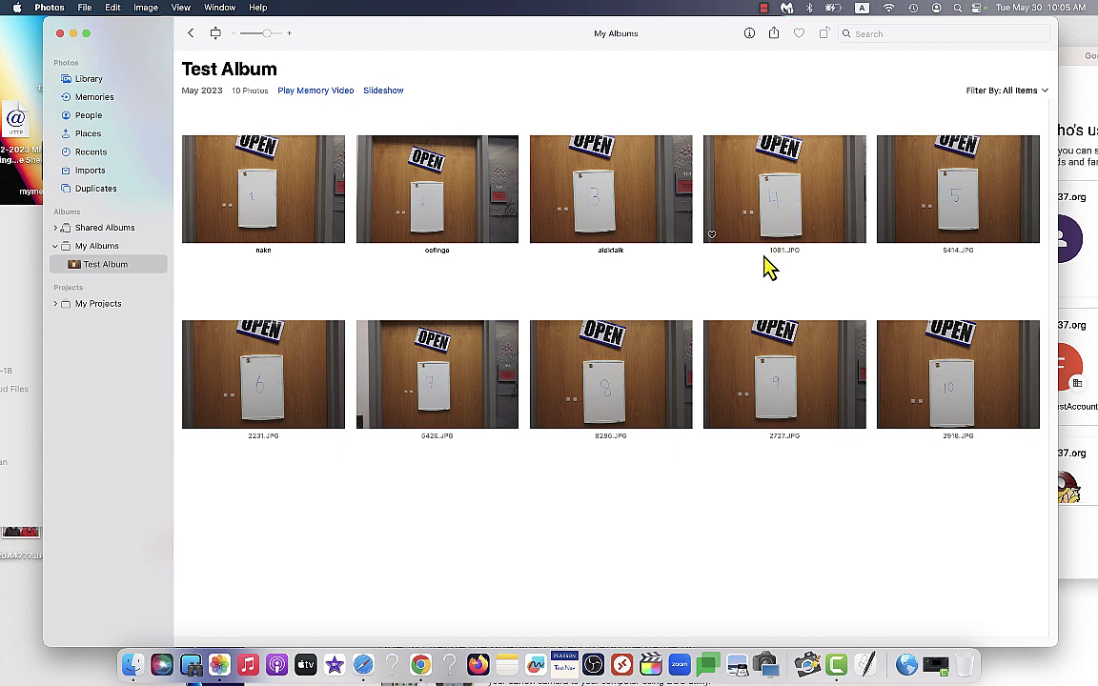
{"action": "left_click", "coordinate": [766, 250]}
{"action": "type", "text": "adskfjakl"}
{"action": "key", "text": "Return"}
{"action": "left_click", "coordinate": [951, 251]}
{"action": "type", "text": "rlskdlk"}
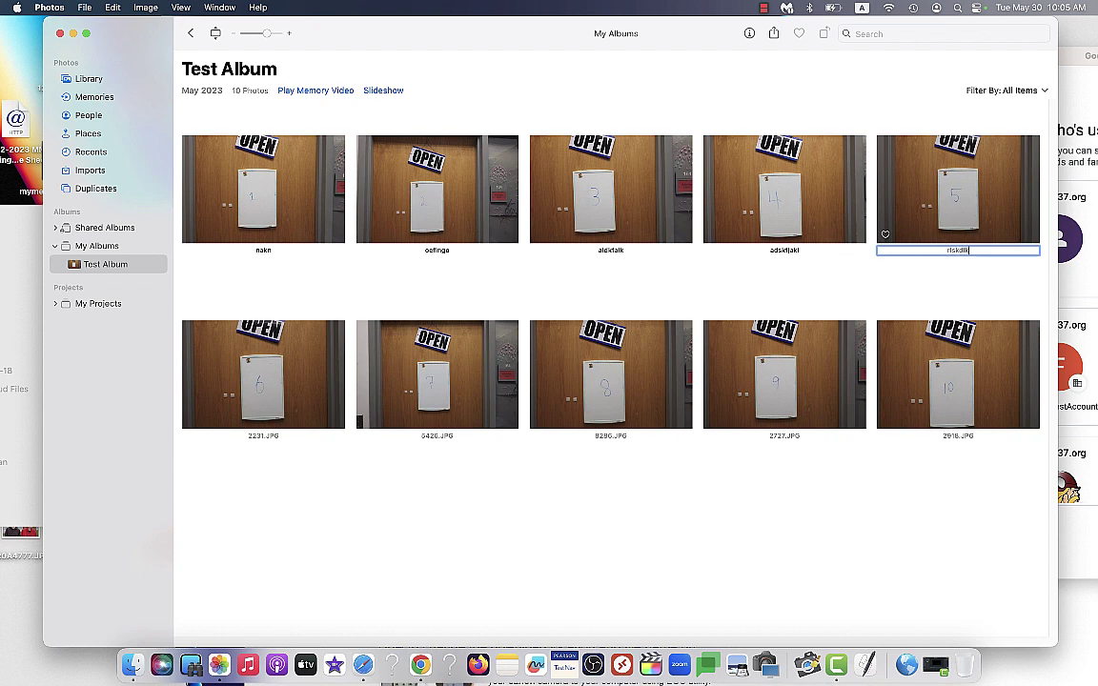
Title the last five photos nndnfkdan, porope, sikdlkje, fgbgjfba and lksucdh.
{"action": "left_click", "coordinate": [262, 437]}
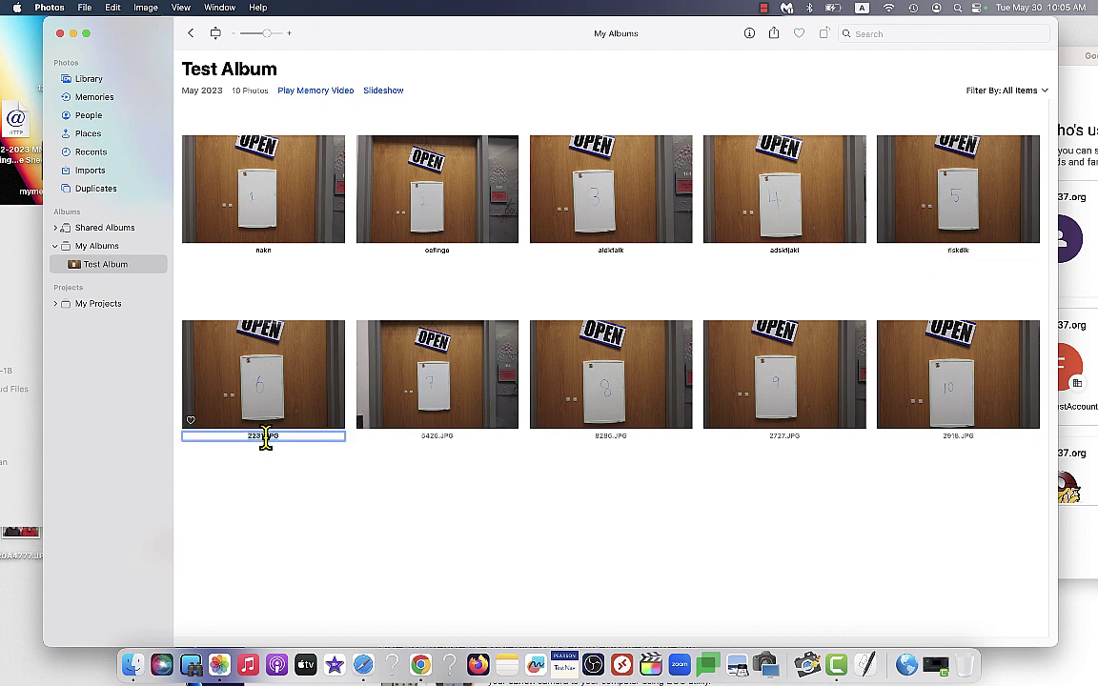
{"action": "type", "text": "nndnfkdan"}
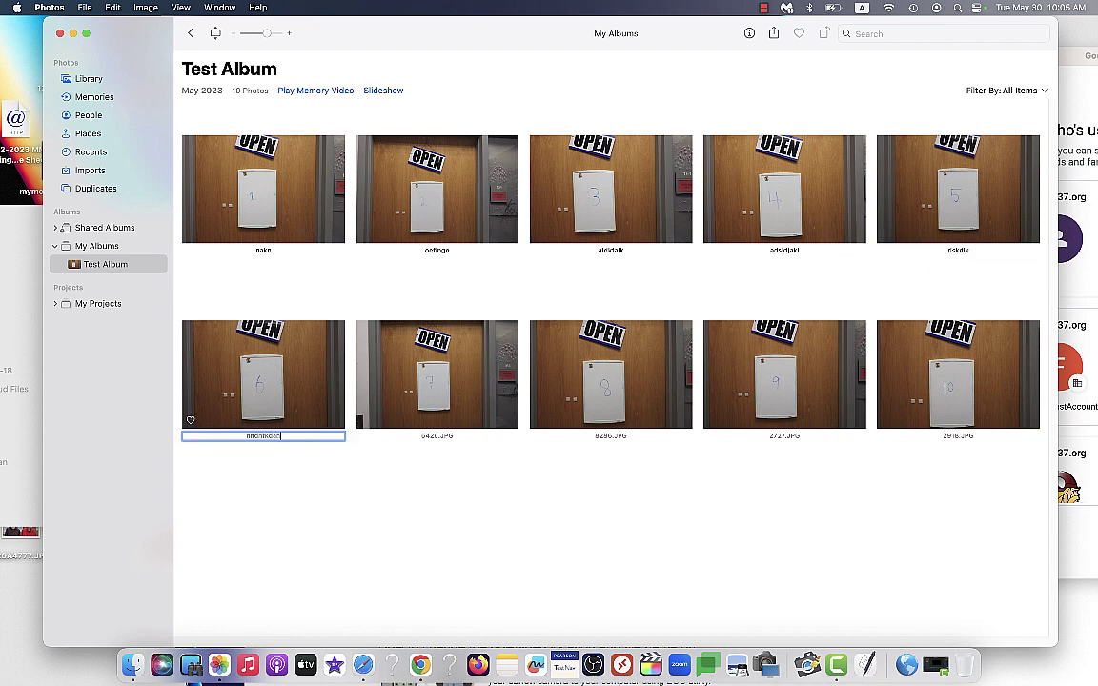
{"action": "left_click", "coordinate": [438, 437]}
{"action": "type", "text": "porope"}
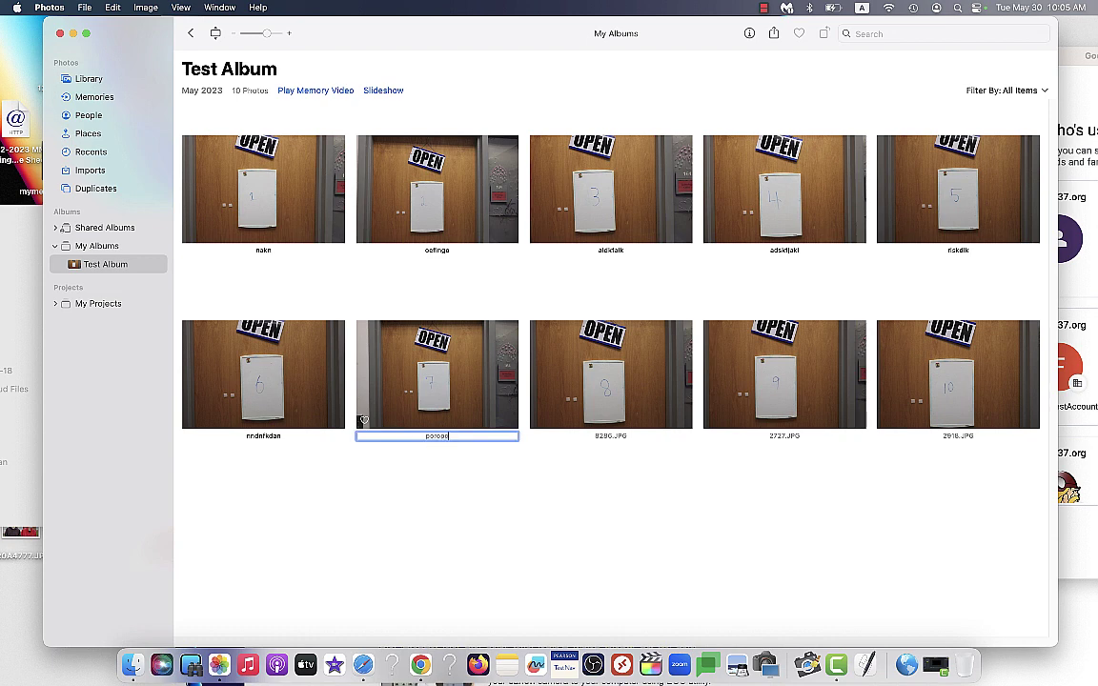
{"action": "left_click", "coordinate": [608, 437]}
{"action": "type", "text": "sikdlkje"}
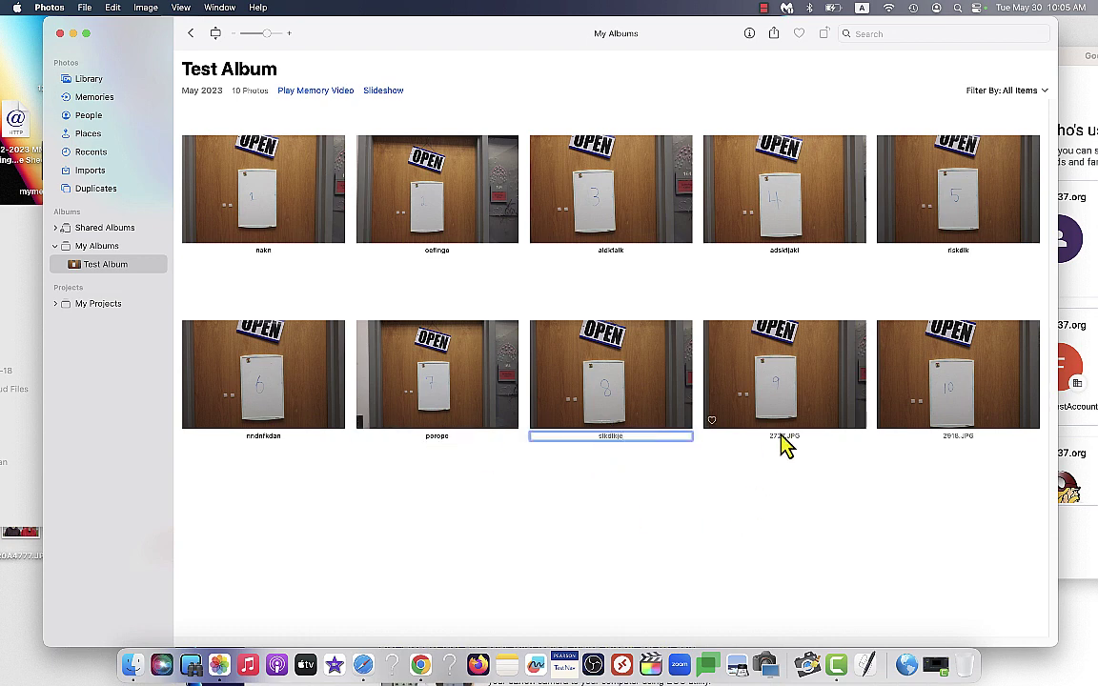
{"action": "left_click", "coordinate": [779, 436]}
{"action": "type", "text": "fgbgjfba"}
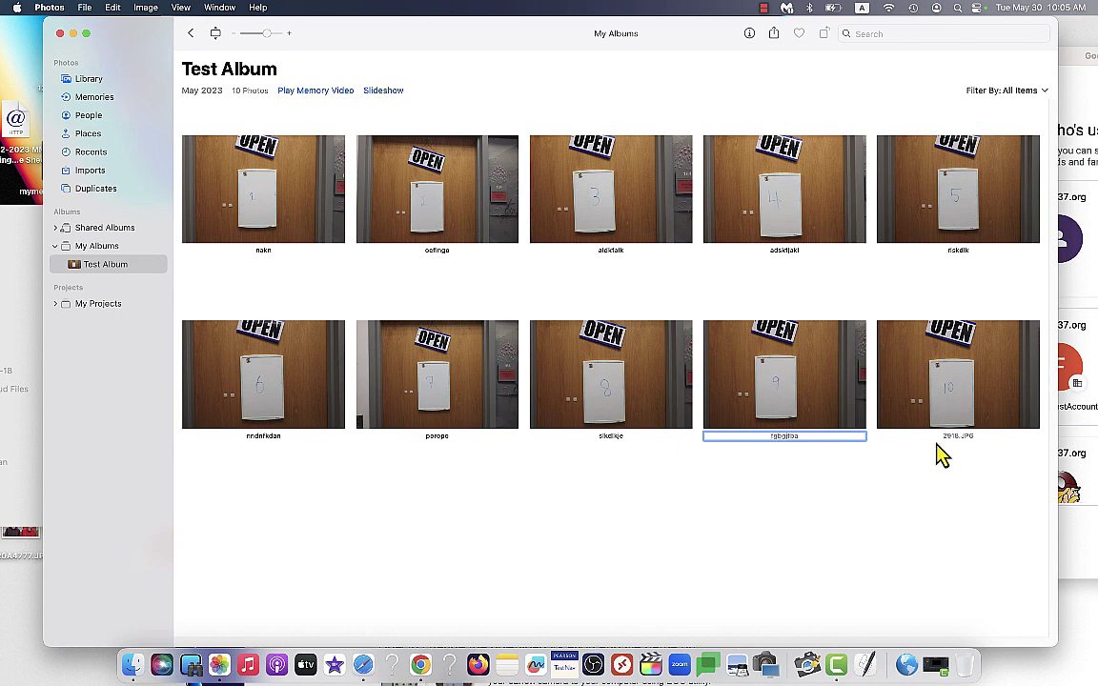
{"action": "left_click", "coordinate": [939, 435]}
{"action": "type", "text": "lksu"}
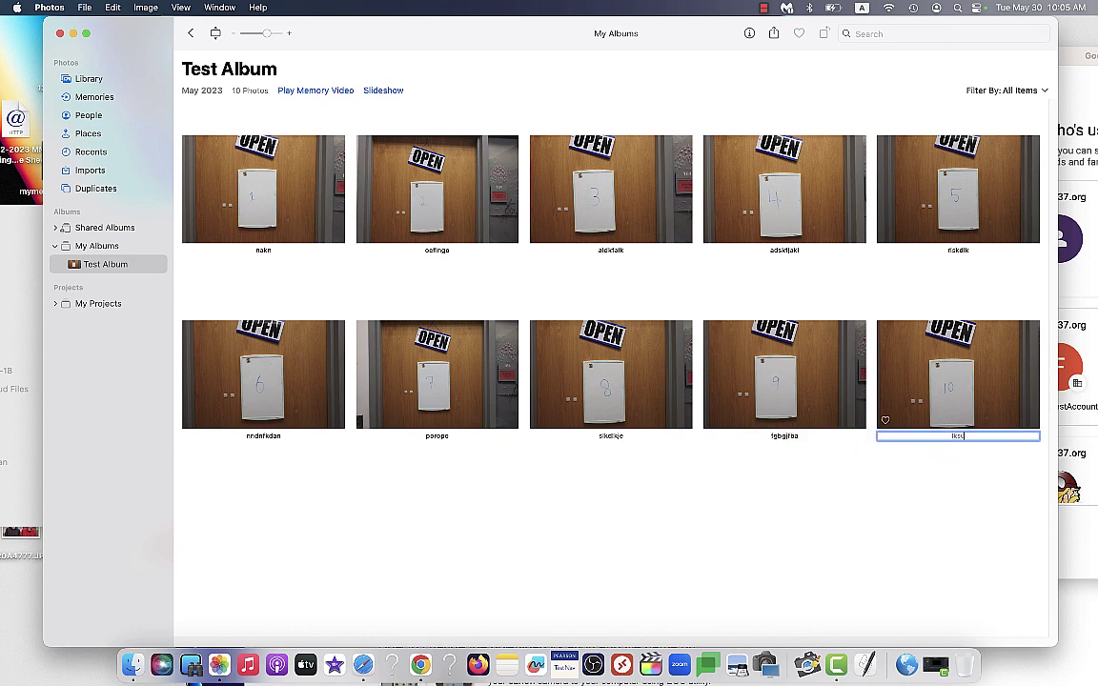
{"action": "type", "text": "cdh"}
{"action": "left_click", "coordinate": [836, 519]}
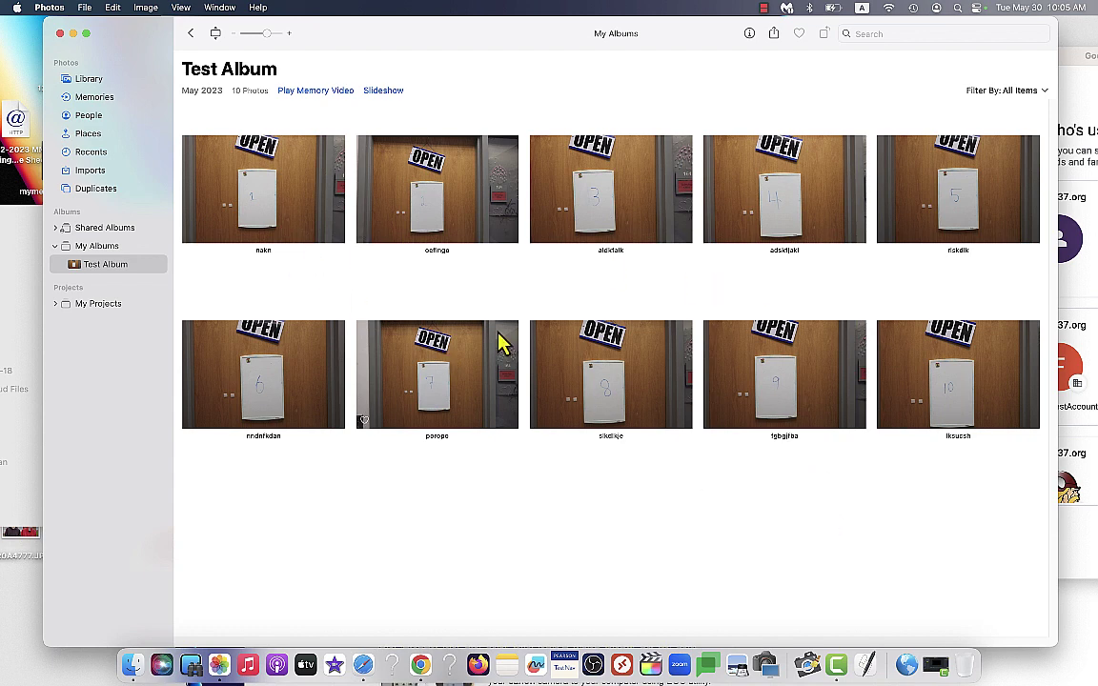
Set Test Album to Keep Sorted By Title, ordering photos alphabetically from adskfjakl.
{"action": "left_click", "coordinate": [180, 7]}
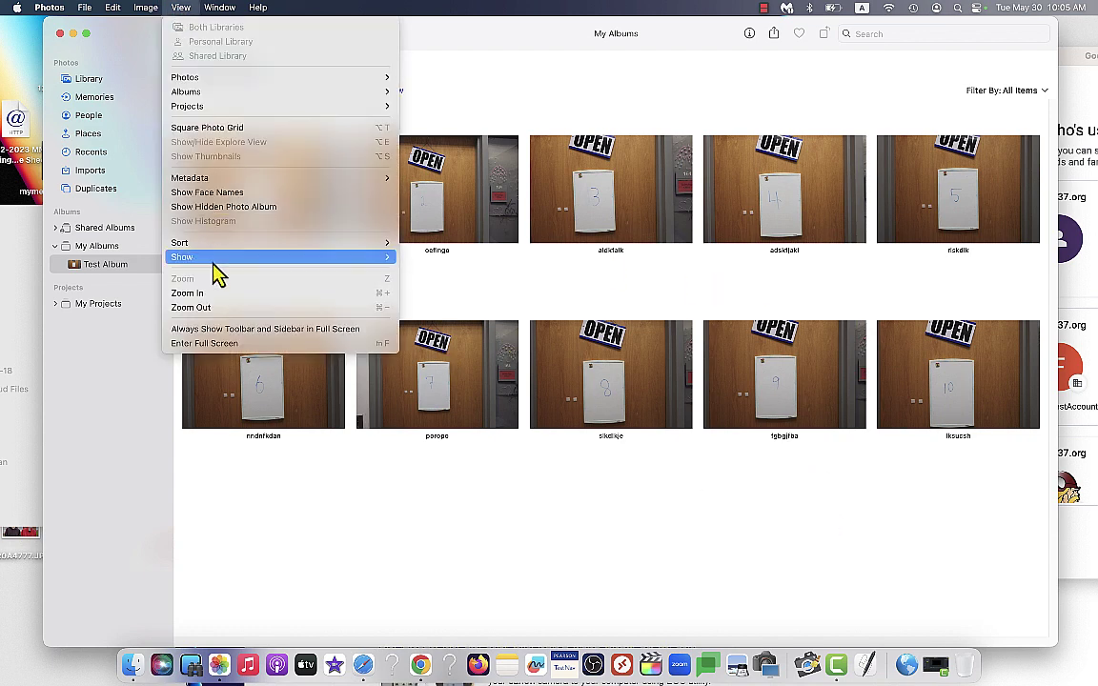
{"action": "mouse_move", "coordinate": [216, 244]}
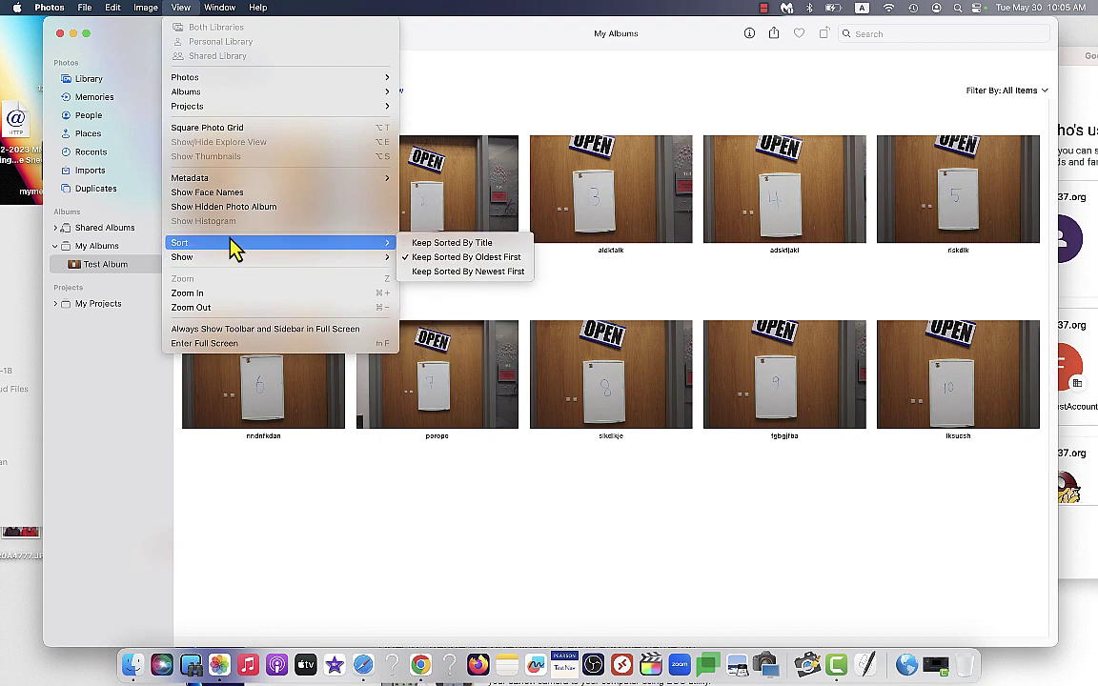
{"action": "mouse_move", "coordinate": [378, 244]}
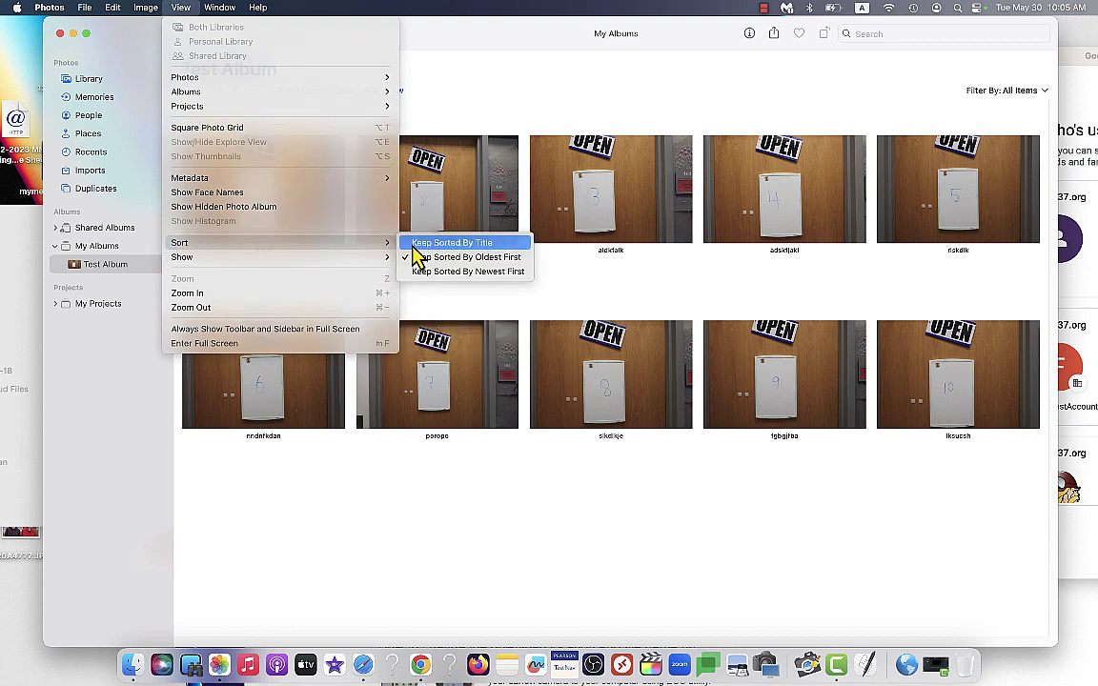
{"action": "left_click", "coordinate": [419, 244]}
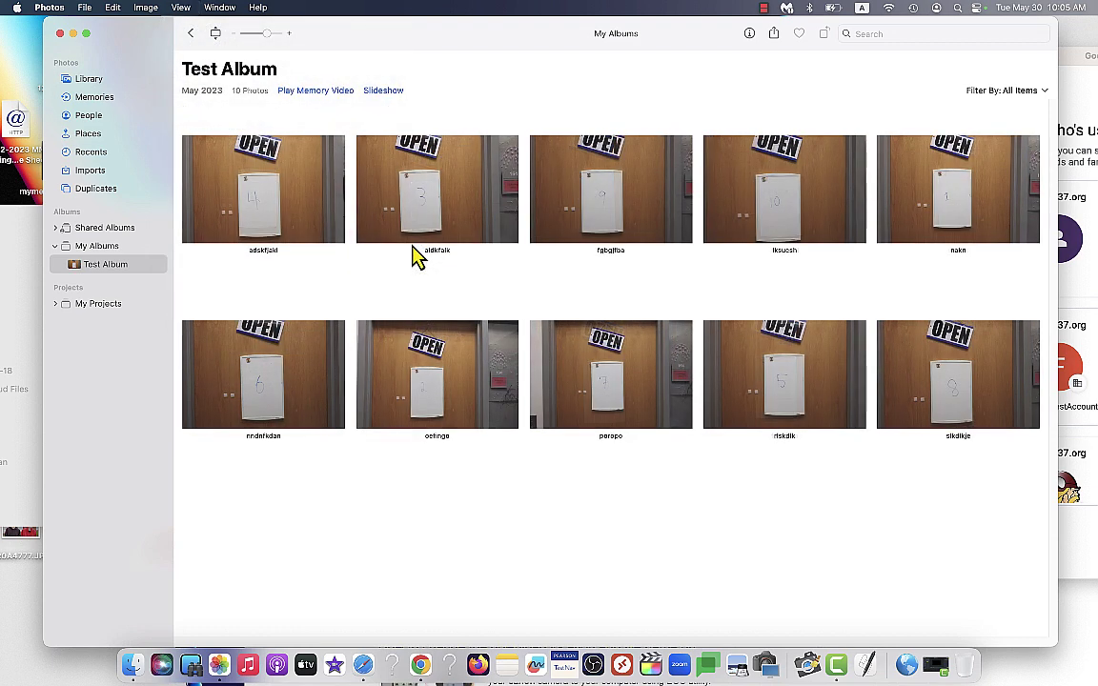
{"action": "double_click", "coordinate": [283, 231]}
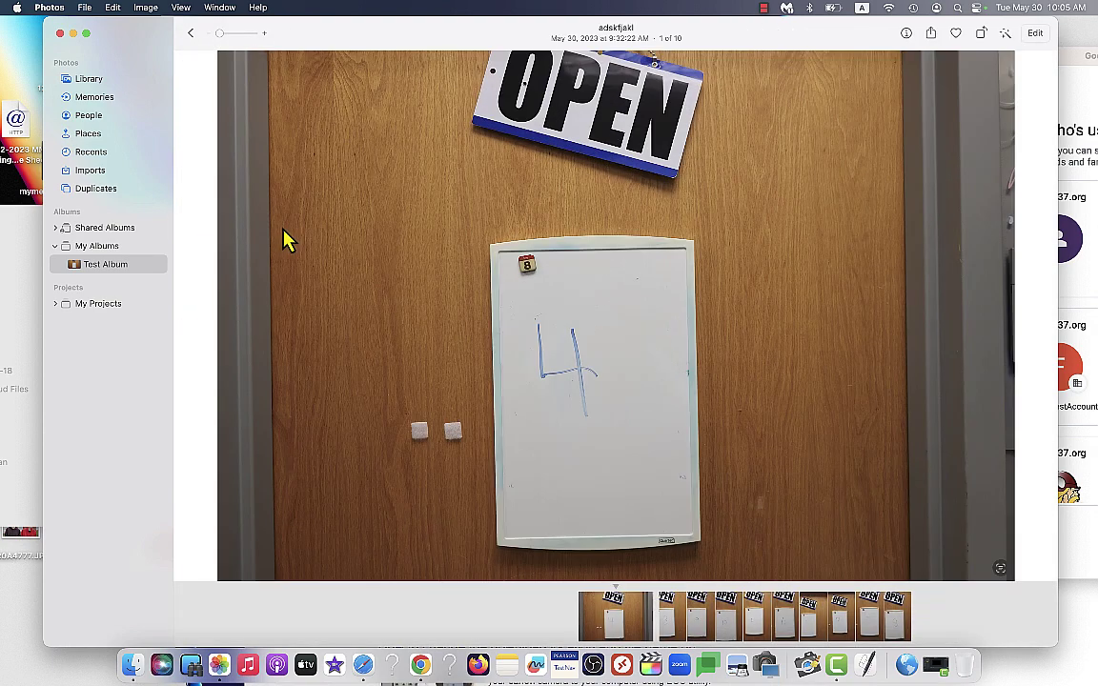
{"action": "key", "text": "Right"}
{"action": "key", "text": "Right"}
{"action": "key", "text": "Right"}
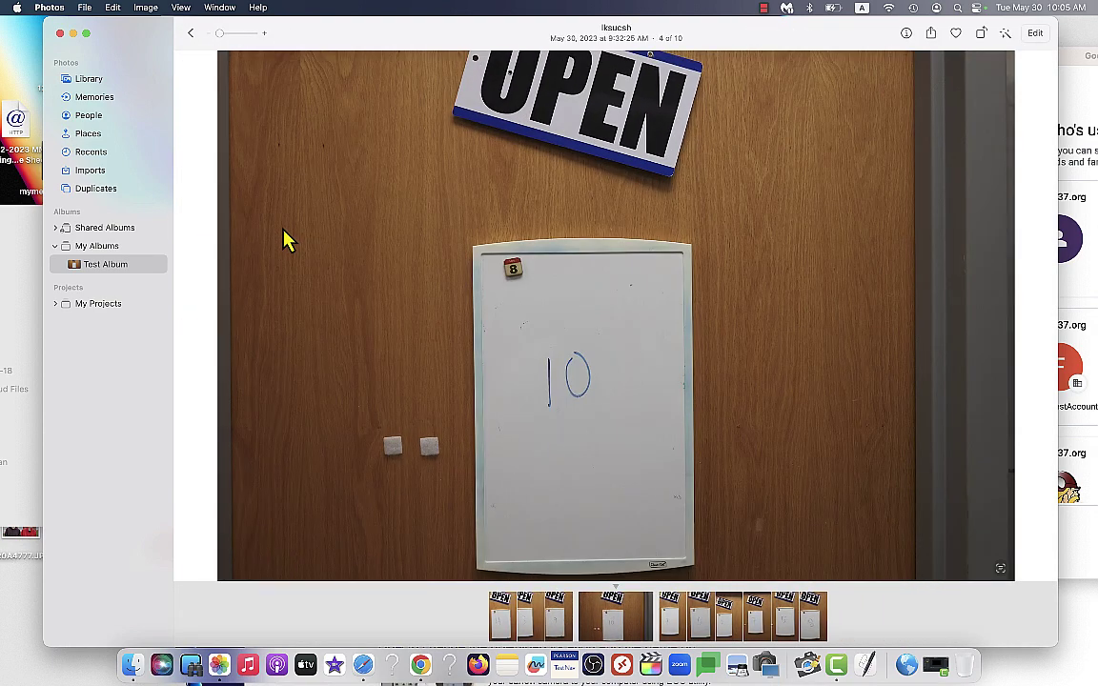
{"action": "key", "text": "Right"}
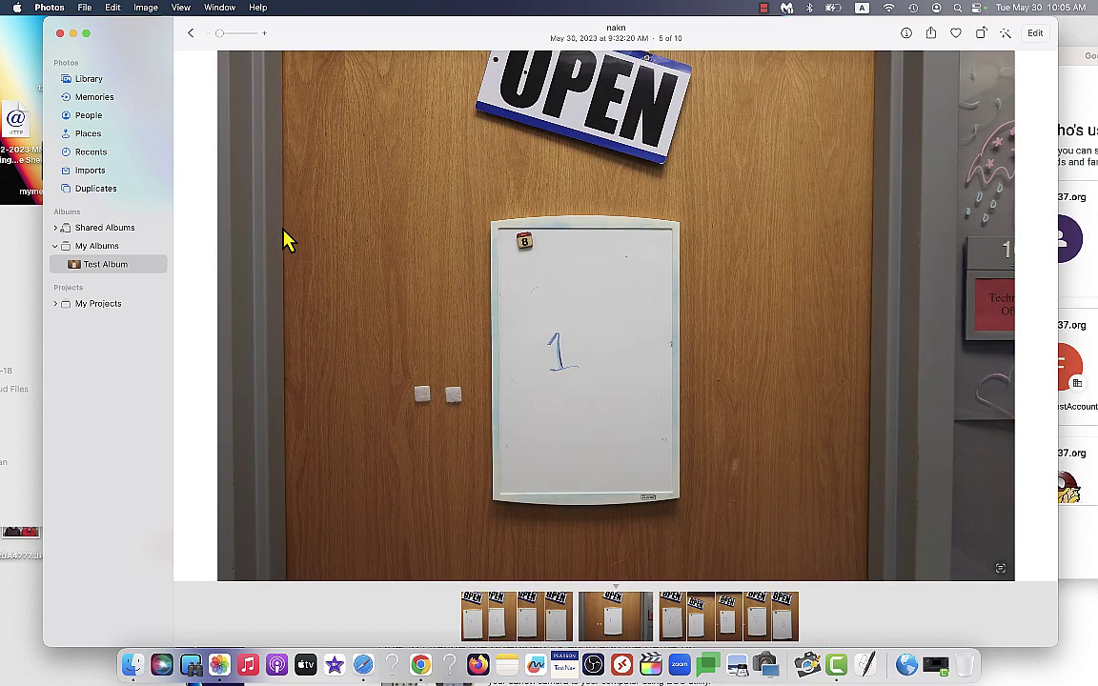
{"action": "key", "text": "Right"}
{"action": "key", "text": "Right"}
{"action": "key", "text": "Right"}
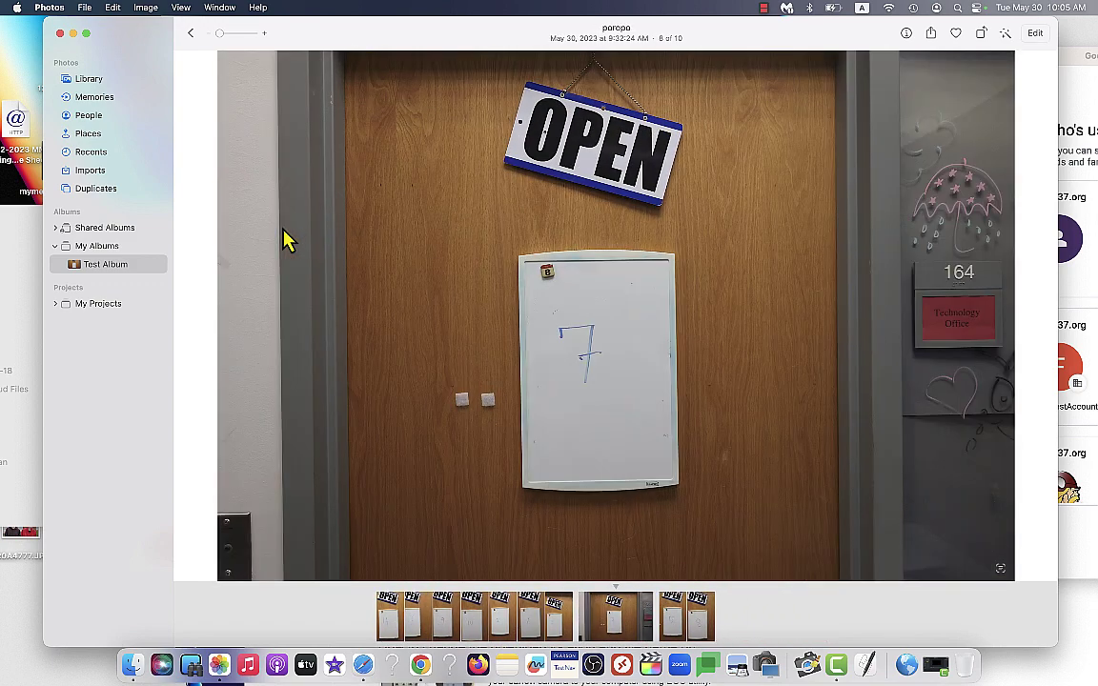
{"action": "key", "text": "Right"}
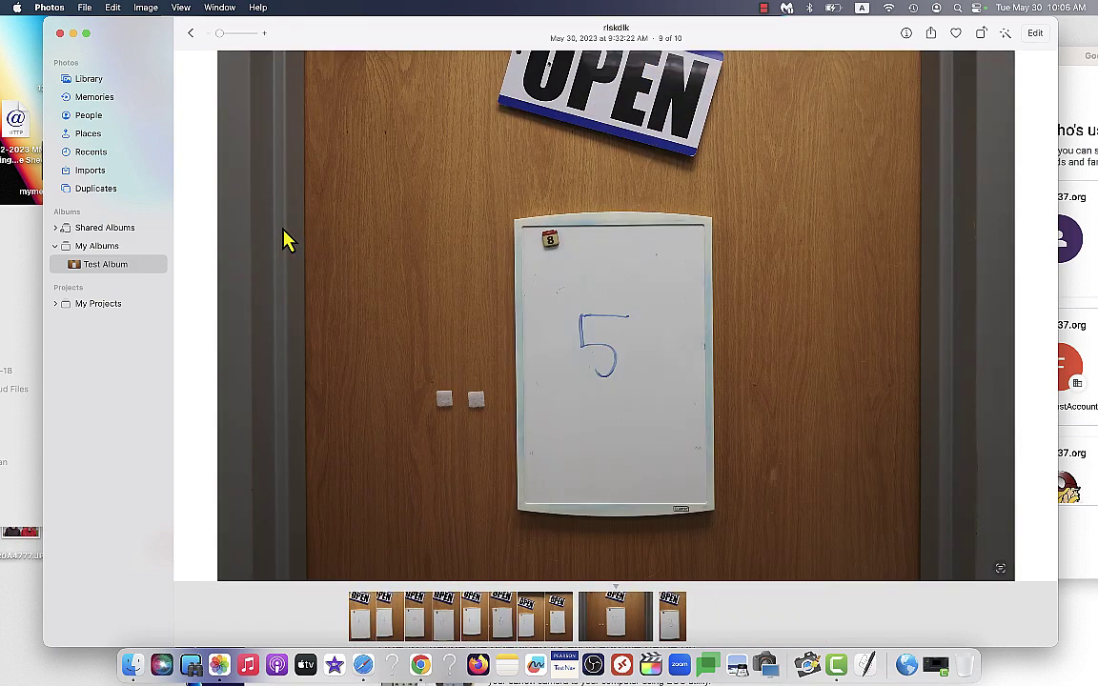
{"action": "key", "text": "Escape"}
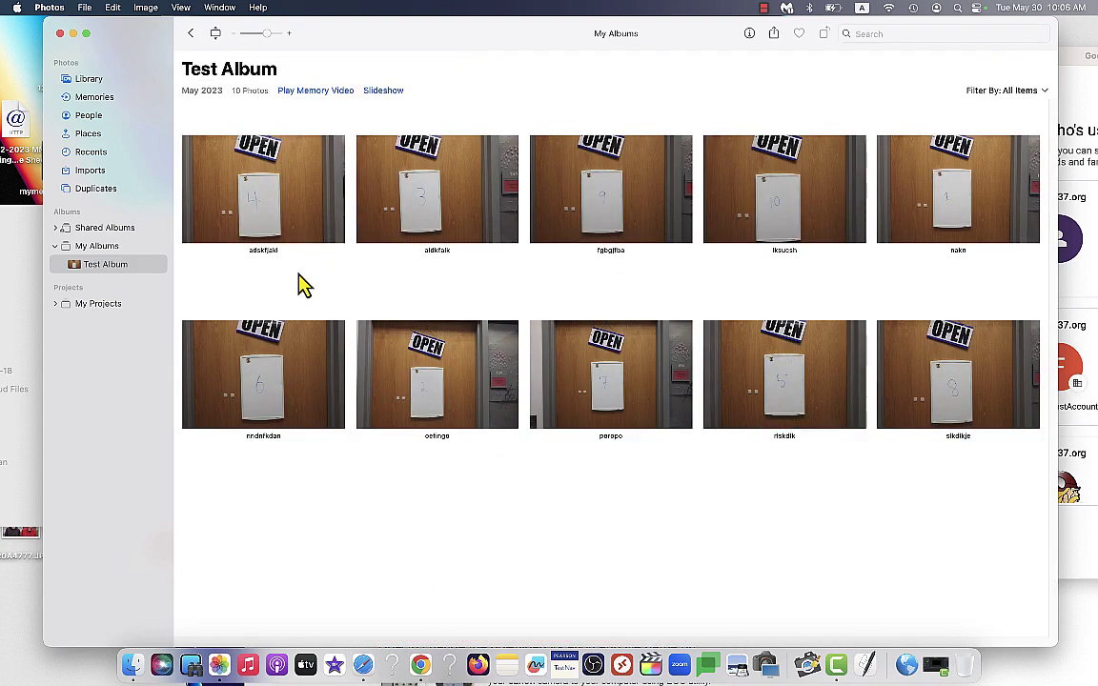
Create a new slideshow project named Test Album from the ten album photos.
{"action": "left_click", "coordinate": [85, 9]}
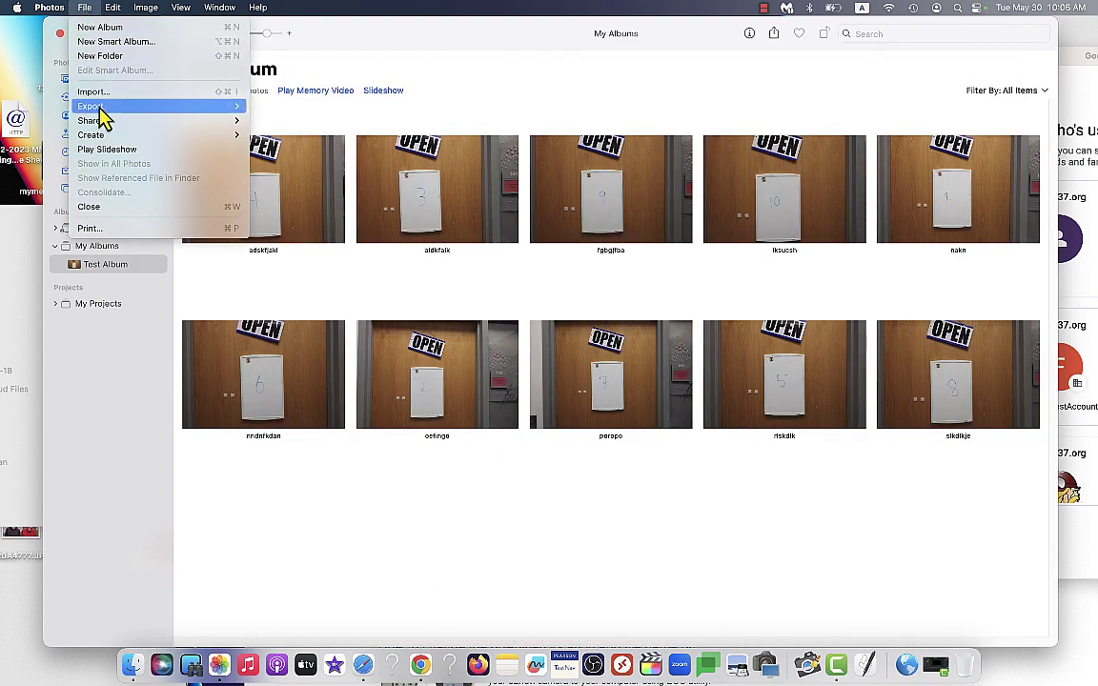
{"action": "mouse_move", "coordinate": [100, 110]}
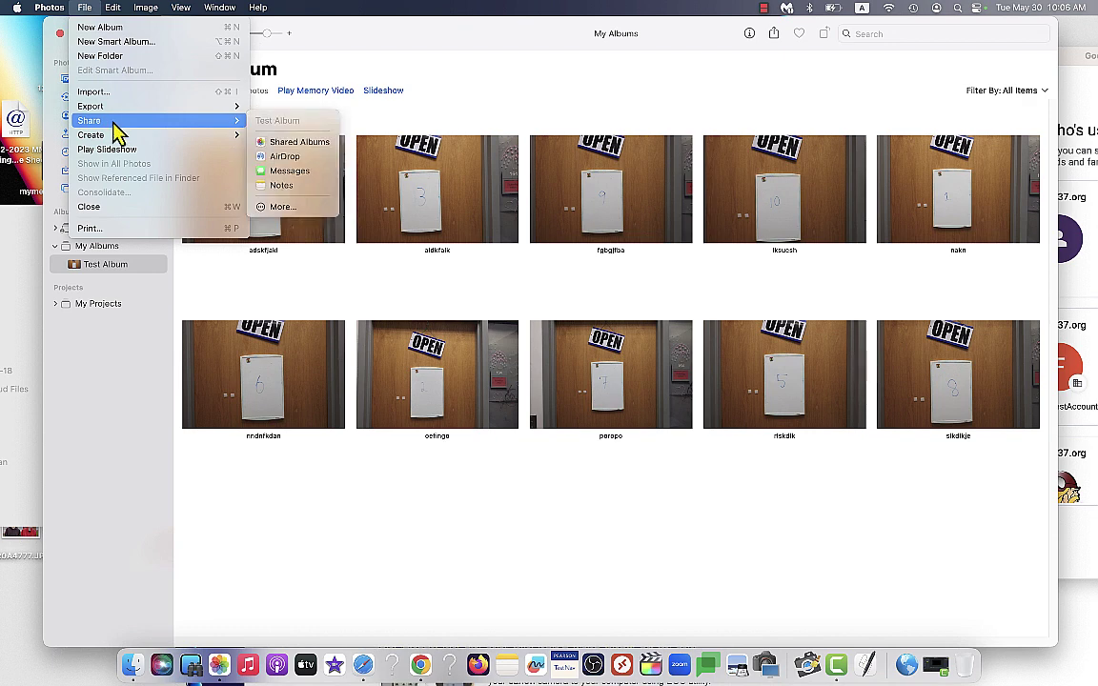
{"action": "mouse_move", "coordinate": [119, 135]}
{"action": "mouse_move", "coordinate": [289, 195]}
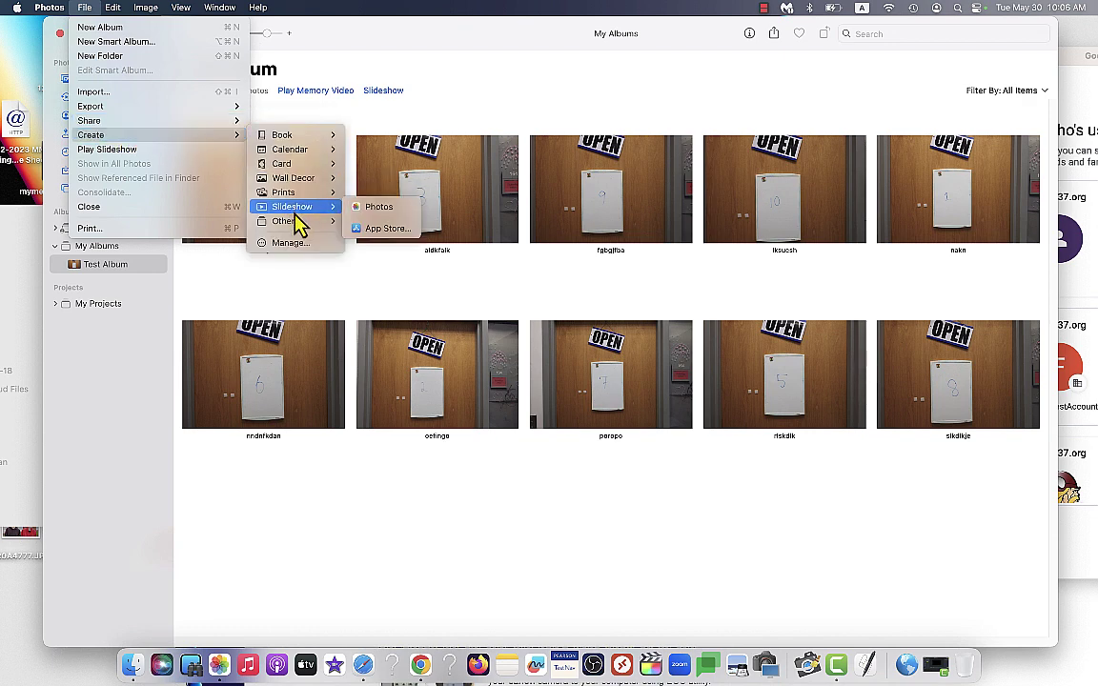
{"action": "left_click", "coordinate": [362, 208]}
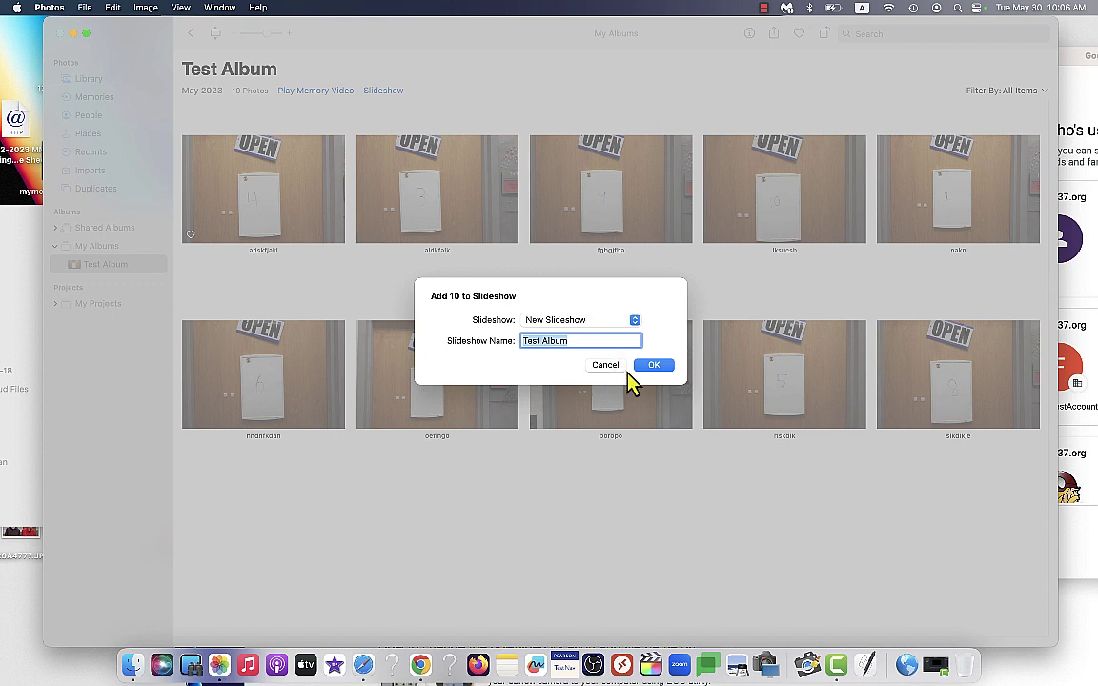
{"action": "left_click", "coordinate": [654, 368]}
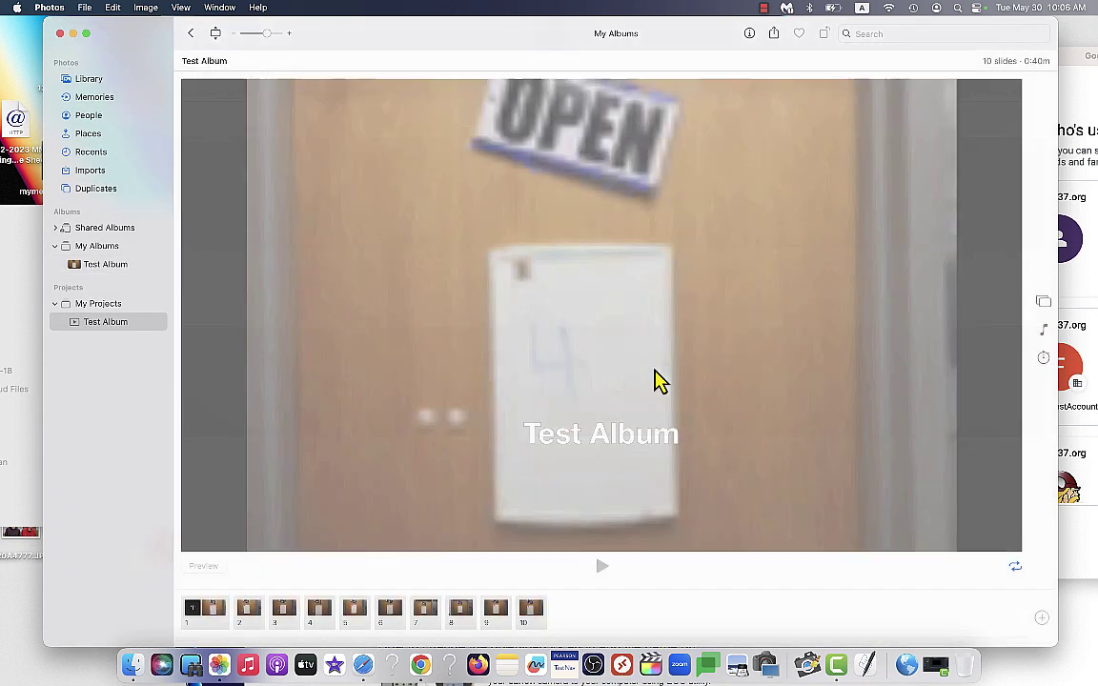